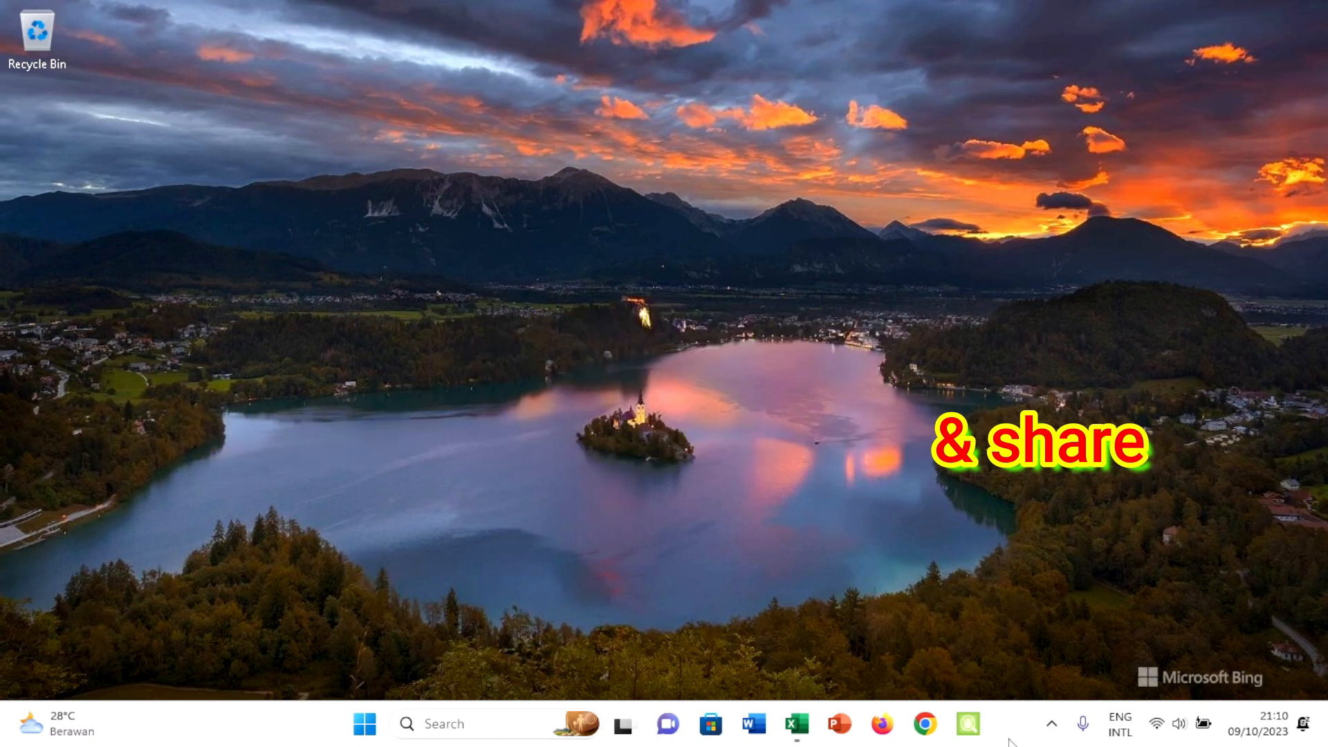
Step: Switch to the Excel workbook and examine the content table's title and column headings from No to Korea
left_click(798, 723)
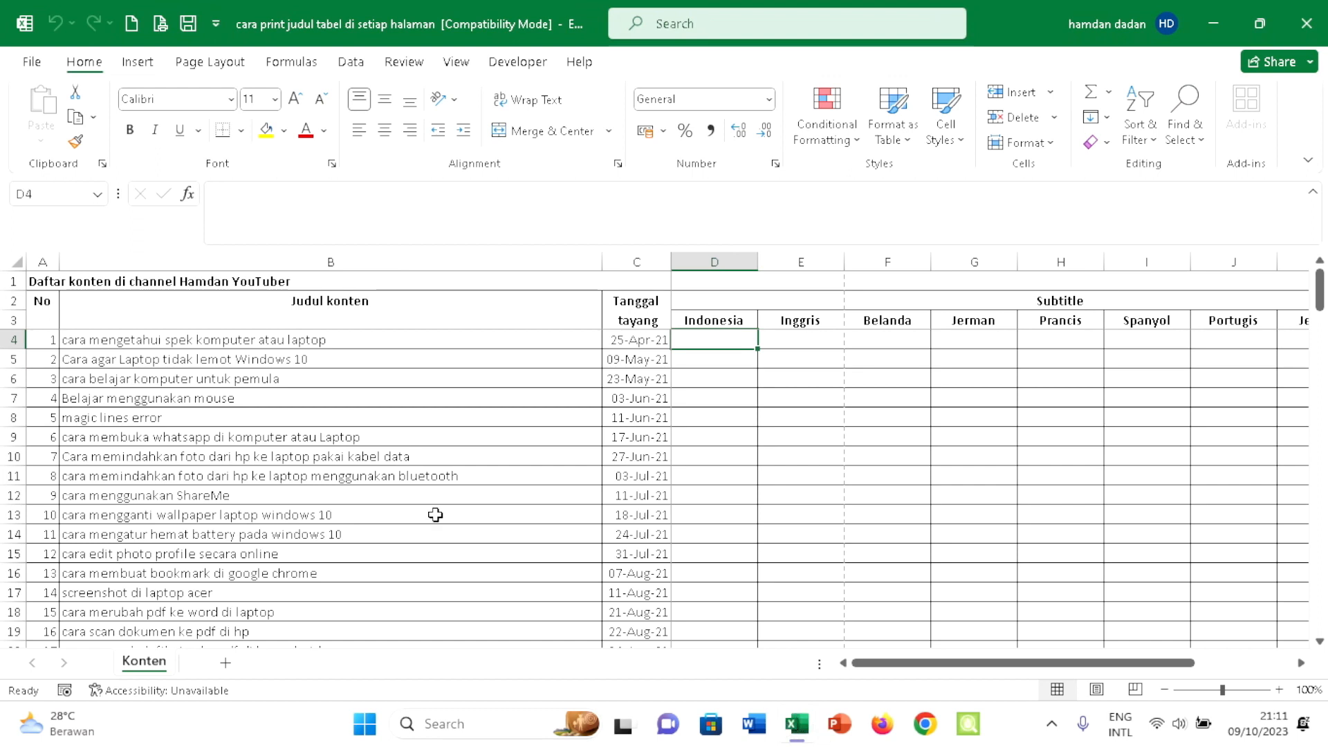
left_click(37, 283)
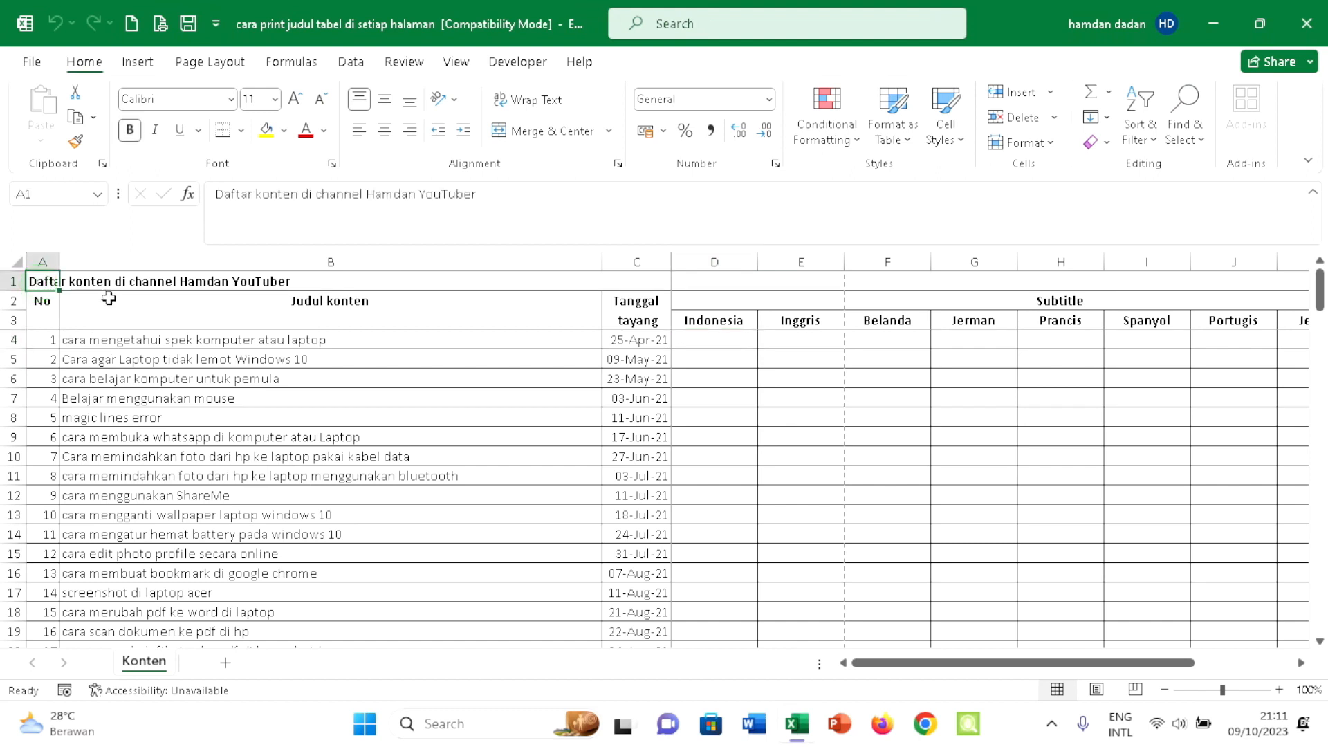
left_click(50, 315)
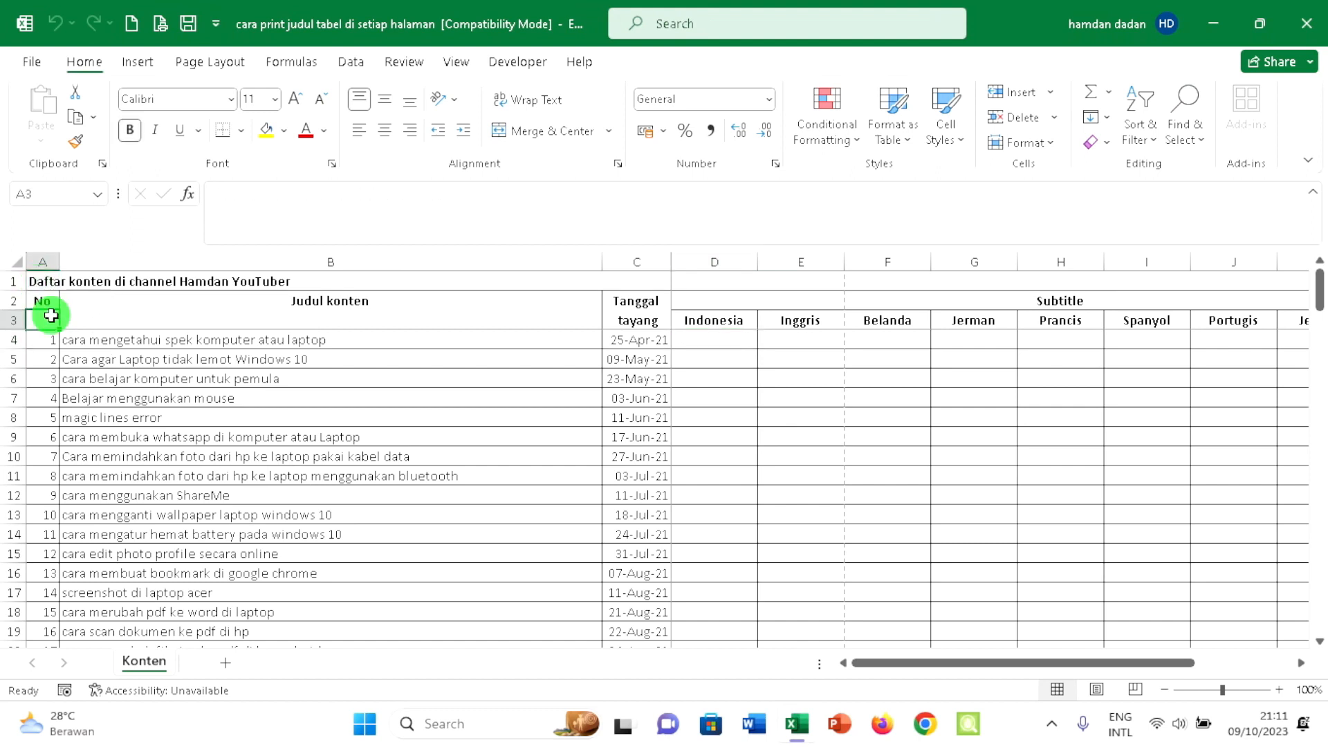
left_click(169, 316)
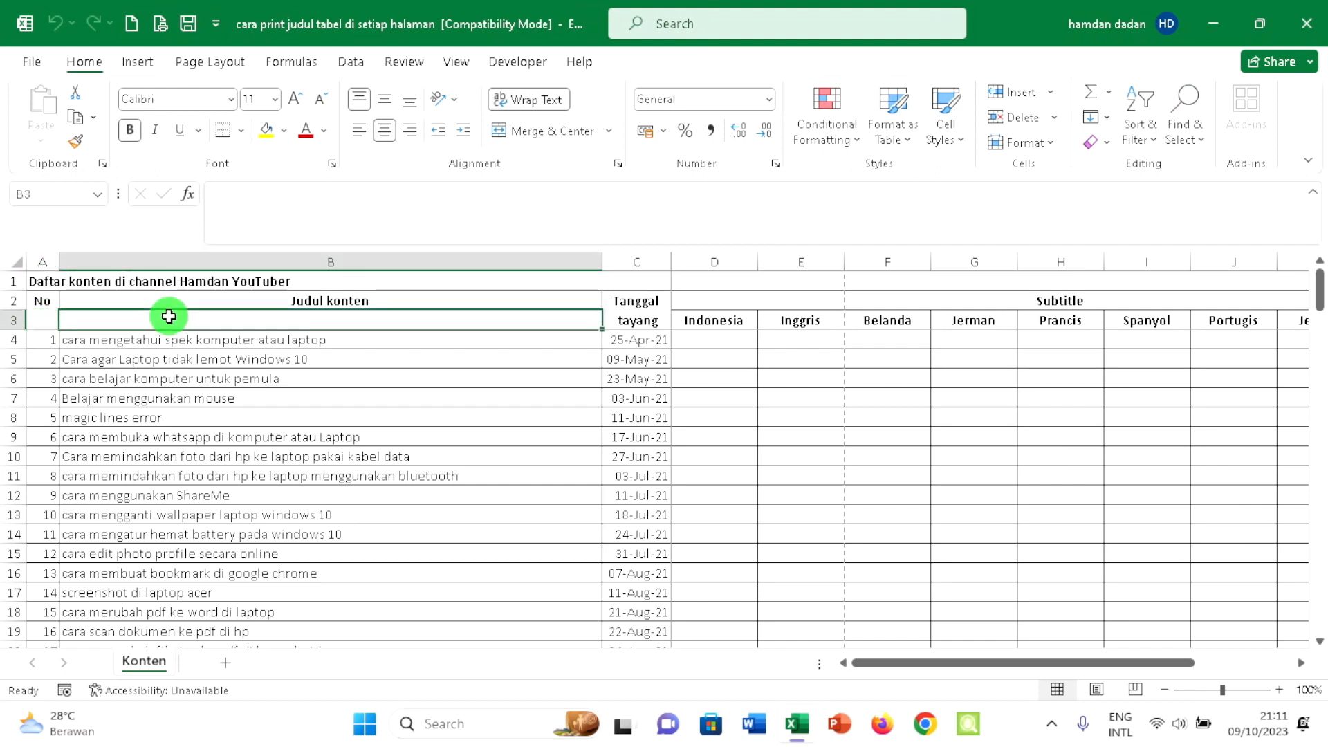
left_click(51, 304)
left_click(291, 318)
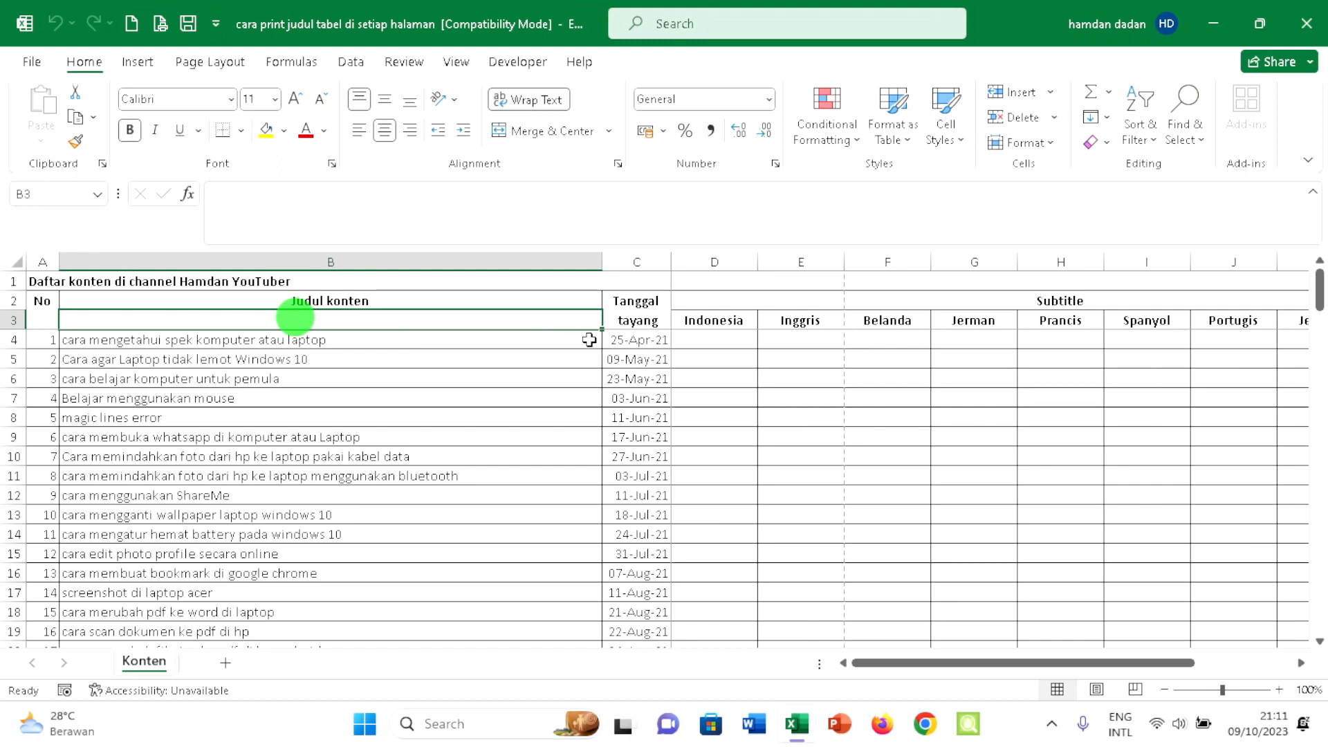
left_click(637, 323)
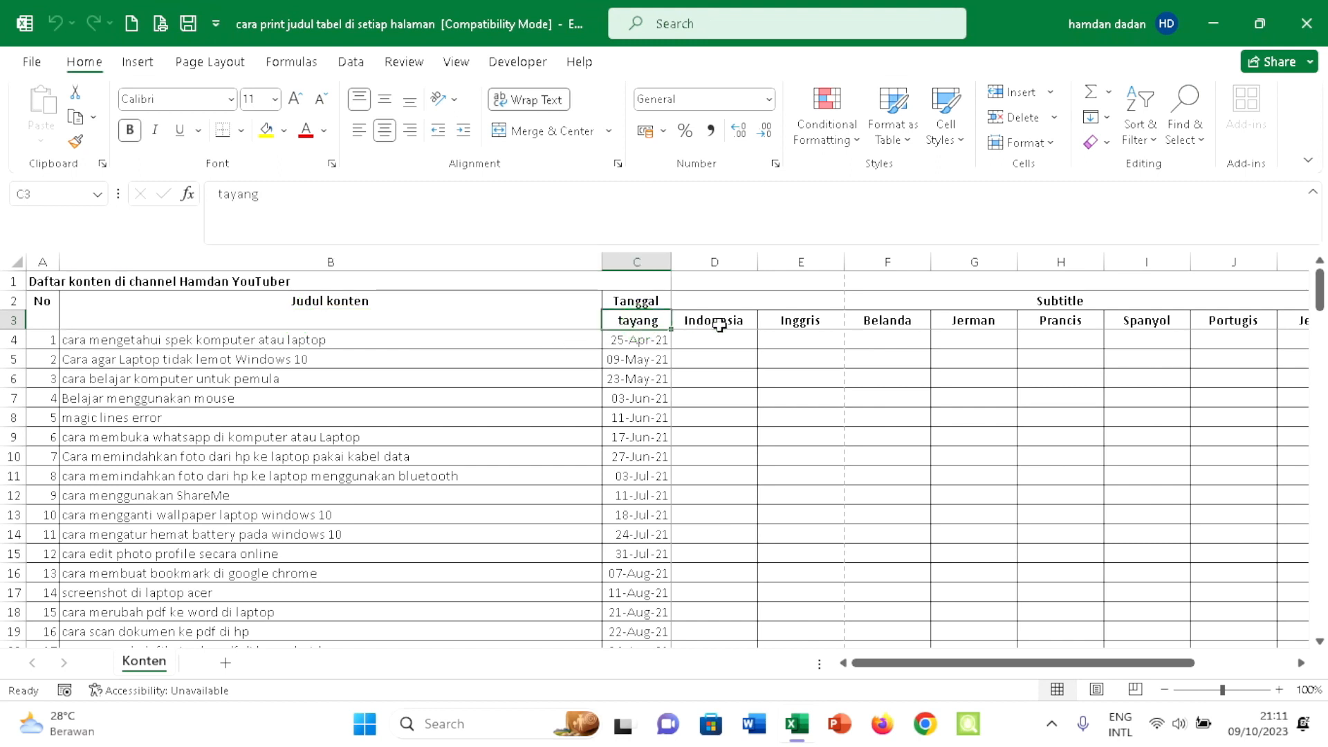
left_click(718, 324)
left_click(785, 324)
left_click(916, 326)
left_click(967, 325)
left_click(1089, 323)
left_click(1143, 322)
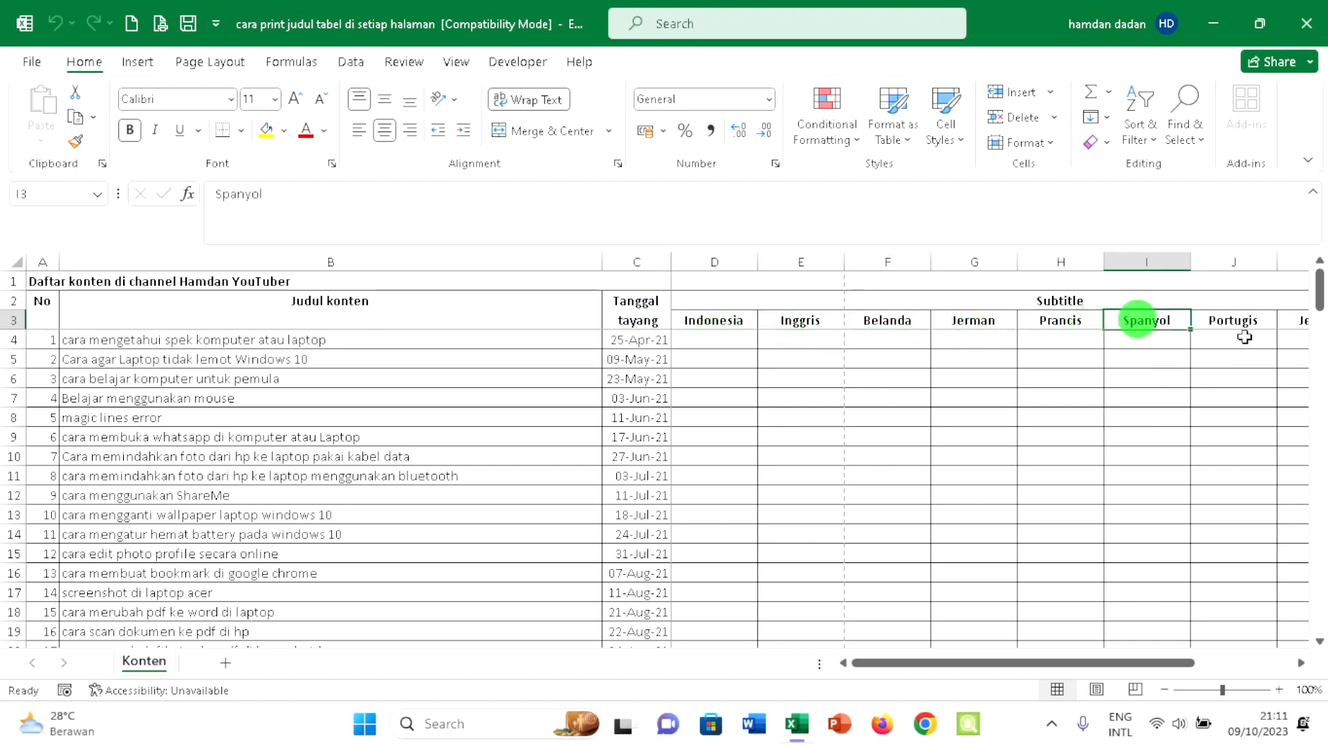
left_click(1240, 325)
left_click(1298, 663)
left_click(1298, 662)
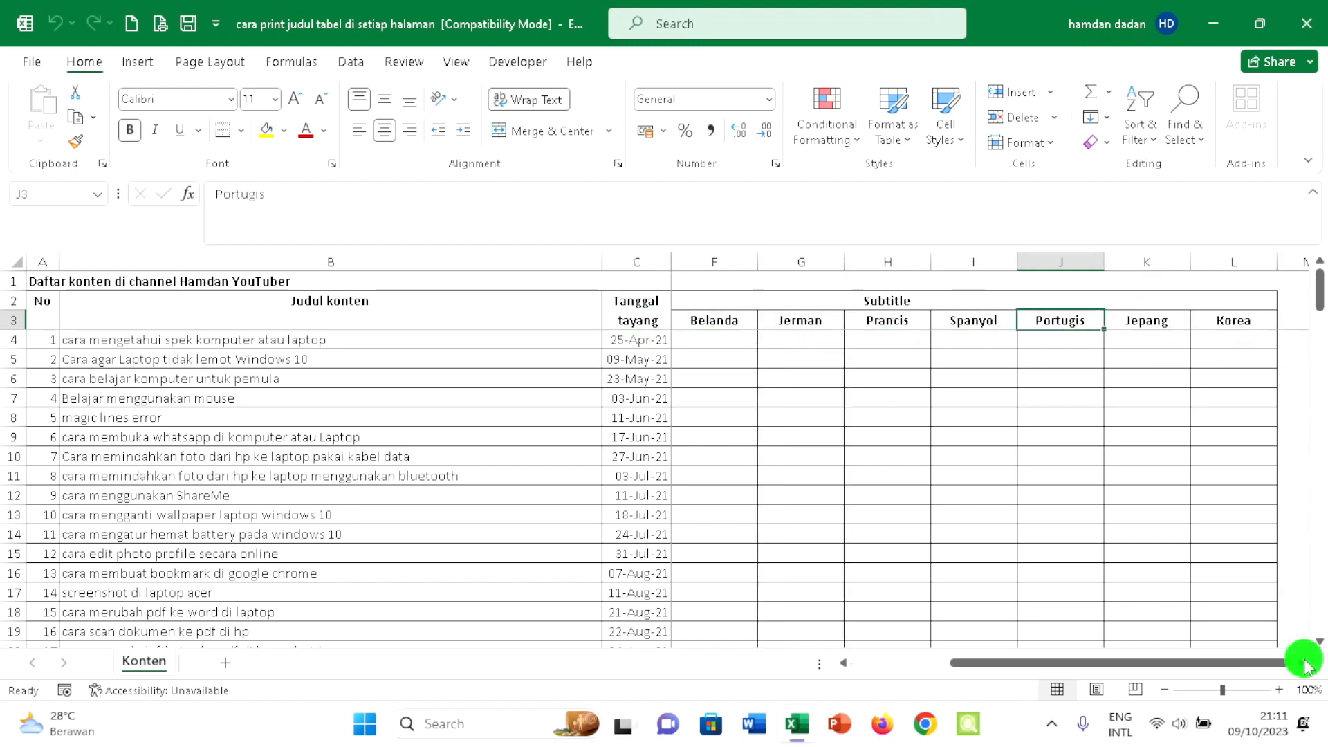
left_click(1299, 663)
left_click(1079, 323)
left_click(1139, 322)
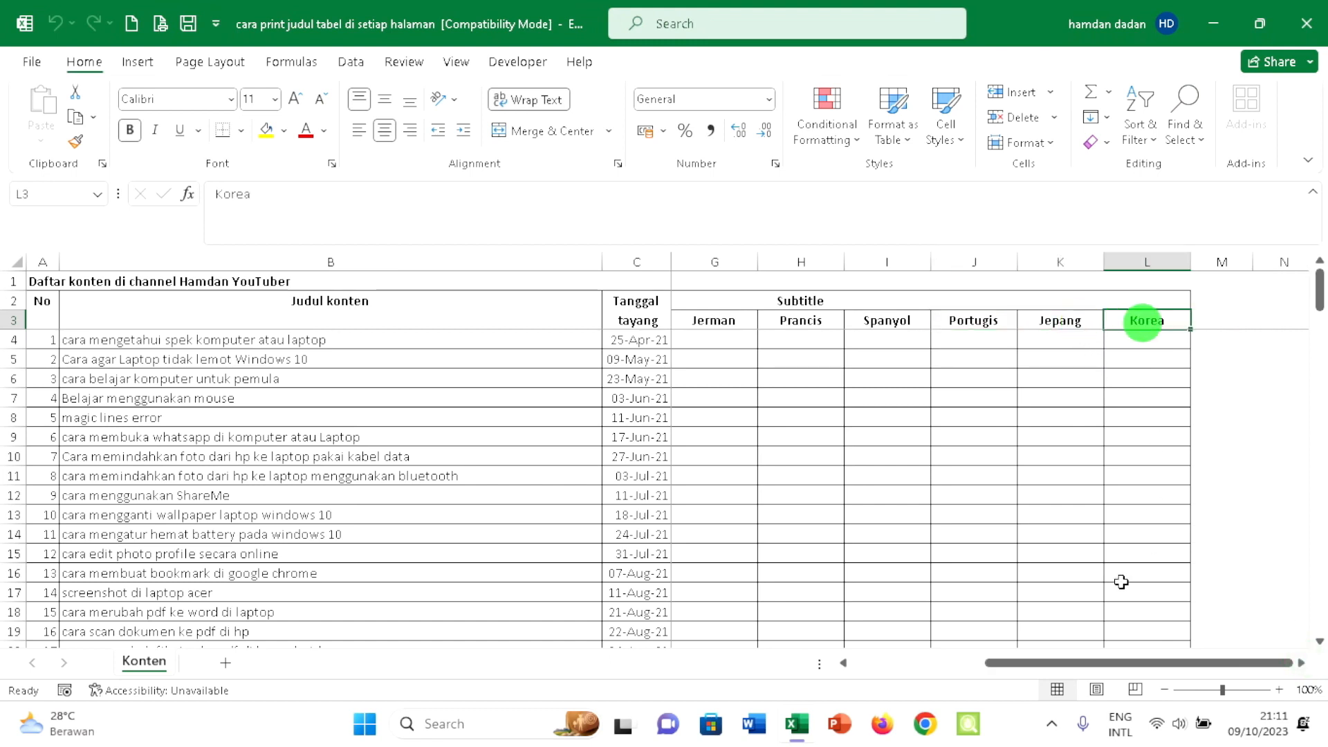
Step: Look through the Konten sheet across and down to check the frozen heading rows and columns A to C
left_click(1300, 662)
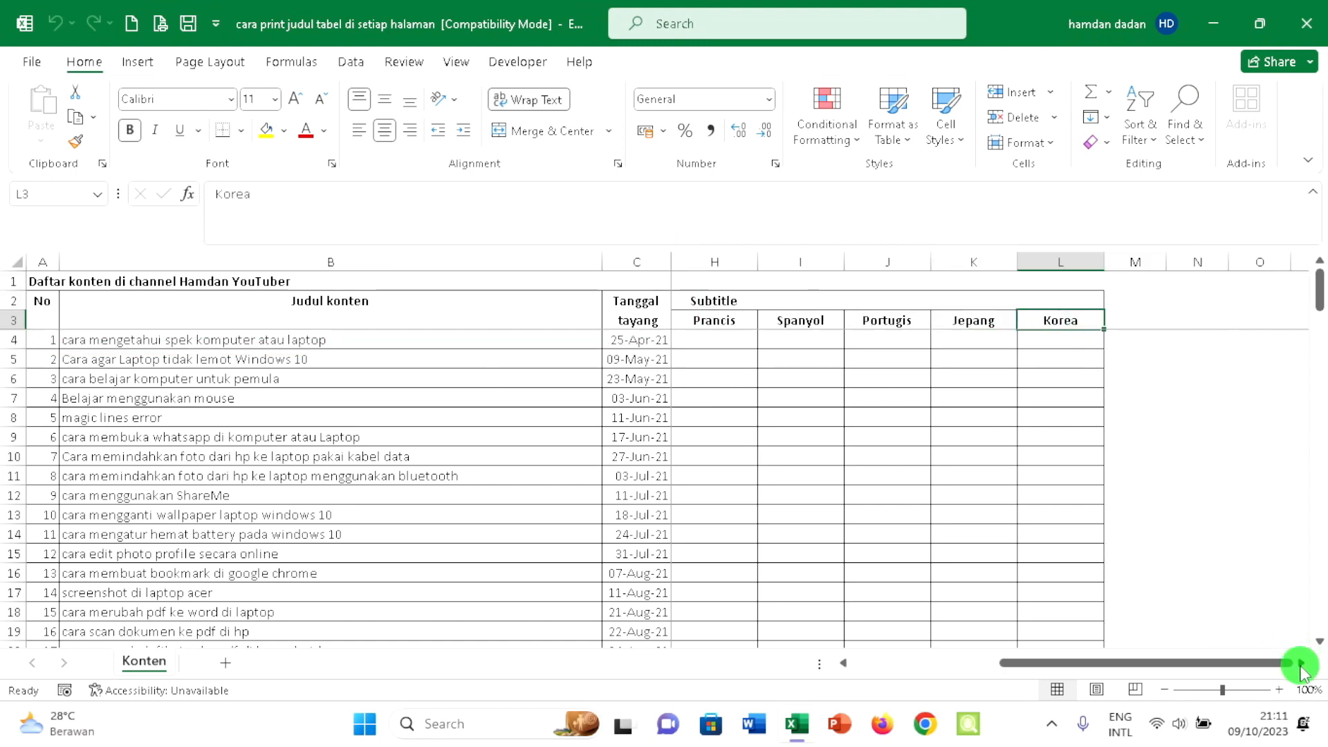
left_click(1300, 662)
left_click(1300, 663)
left_click(1300, 663)
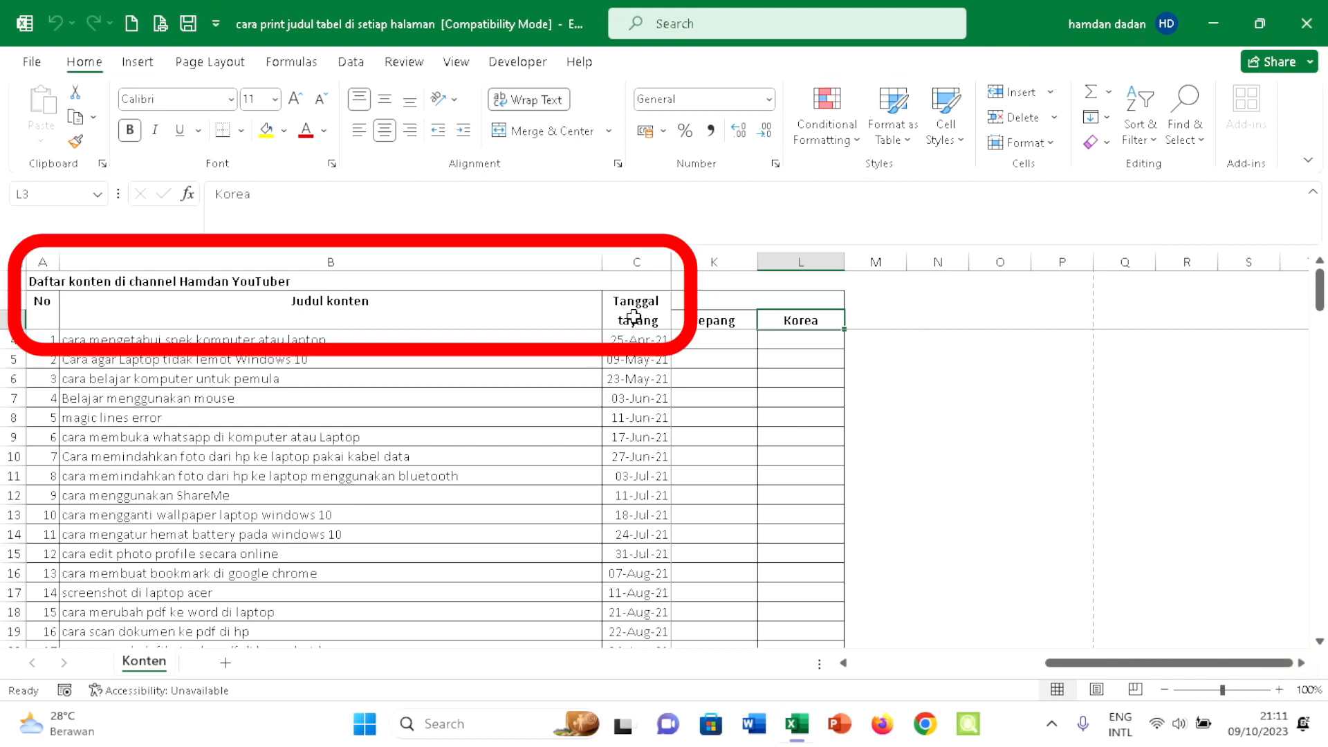
mouse_move(1127, 667)
left_mouse_down()
mouse_move(940, 668)
mouse_move(1175, 687)
left_mouse_up()
left_click(637, 340)
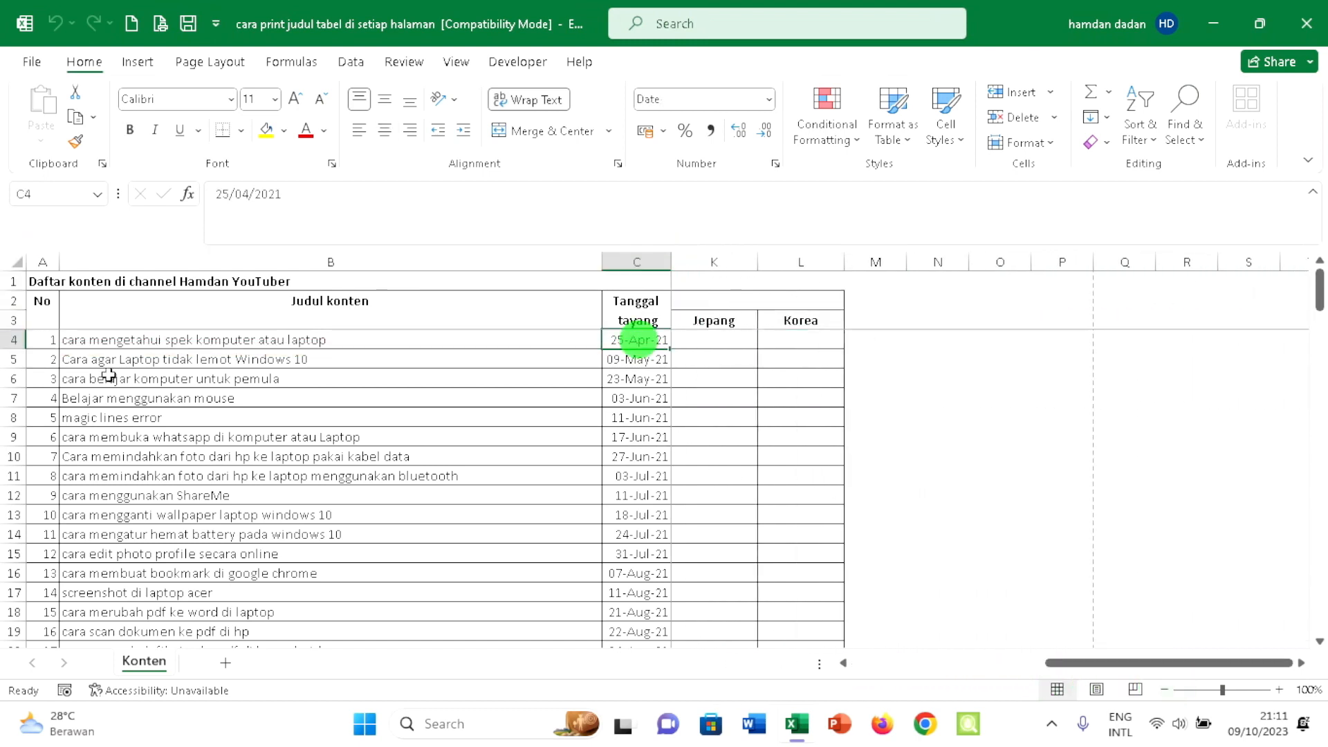
left_click_drag(1048, 667, 849, 675)
scroll(525, 467, "down", 17)
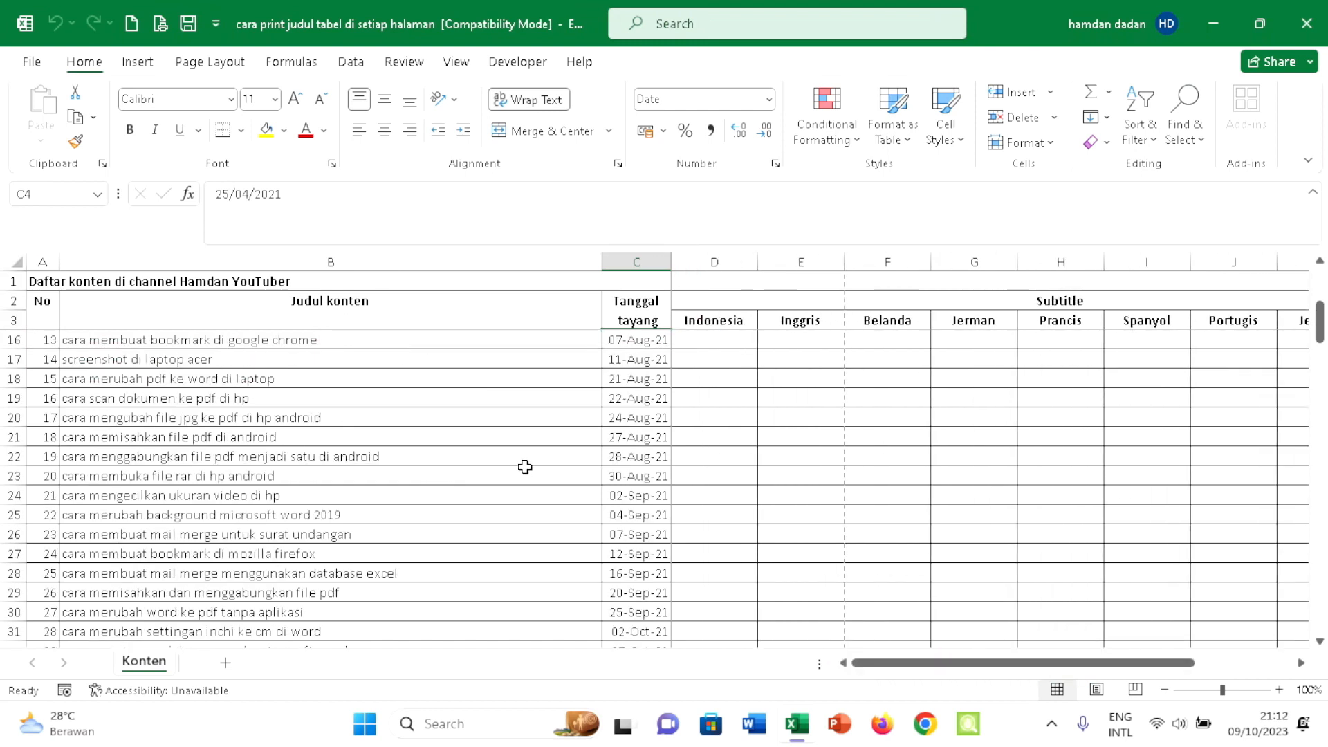
scroll(525, 467, "down", 8)
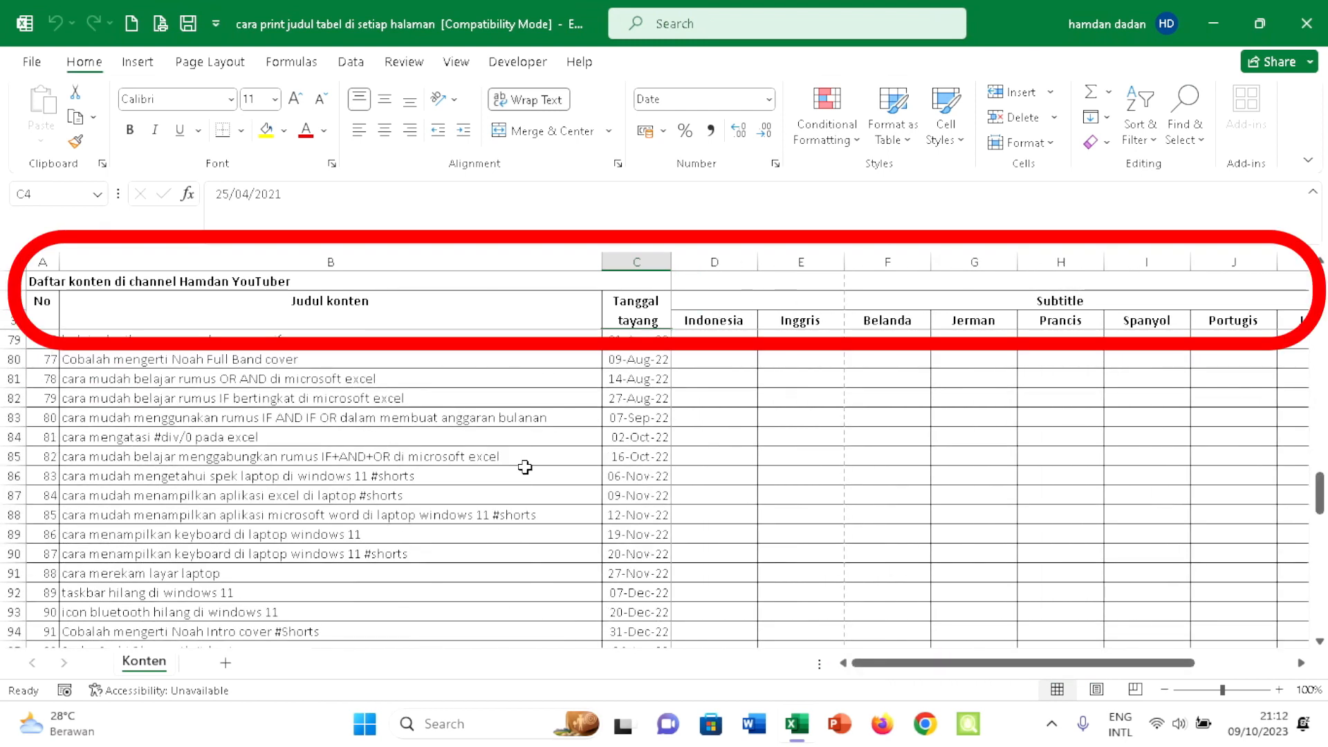
mouse_move(1317, 488)
left_mouse_down()
mouse_move(1318, 619)
mouse_move(1321, 250)
left_mouse_up()
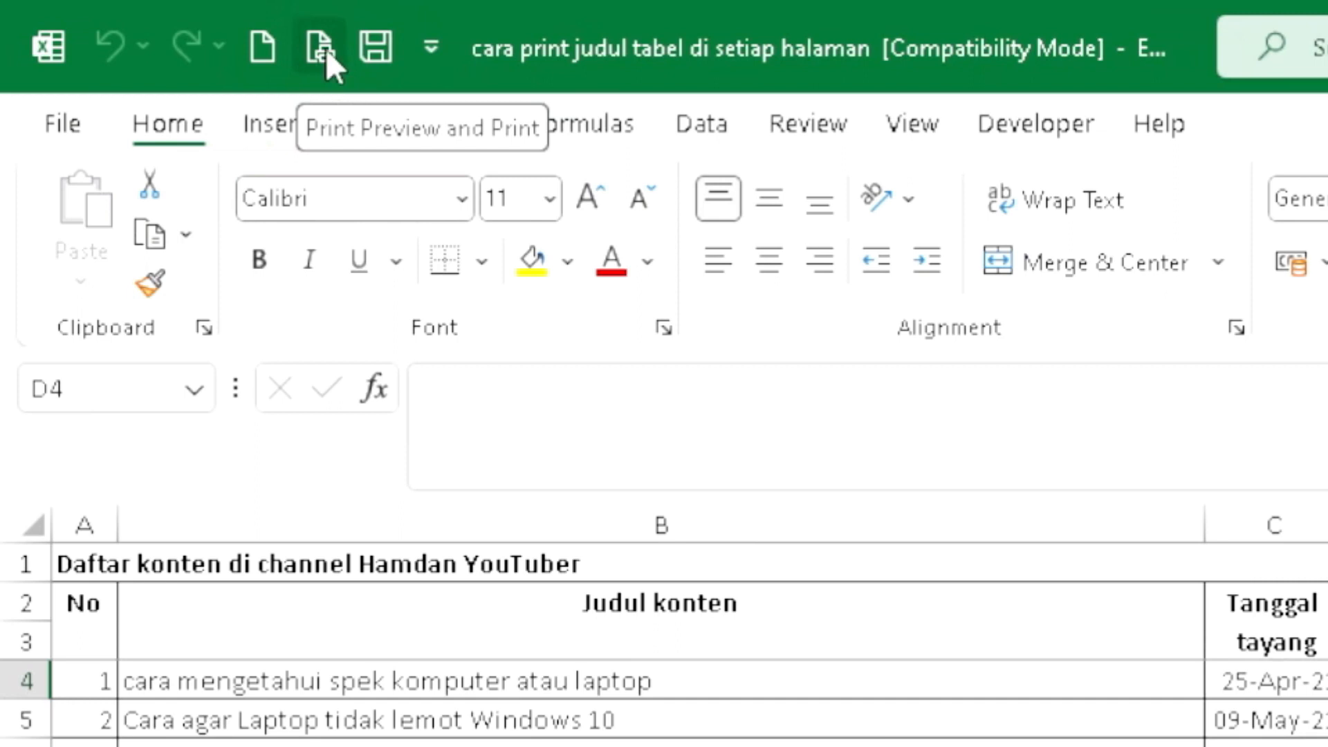
Step: Examine pages 1 to 7 in the print preview for the table headings, and return to the sheet
left_click(326, 50)
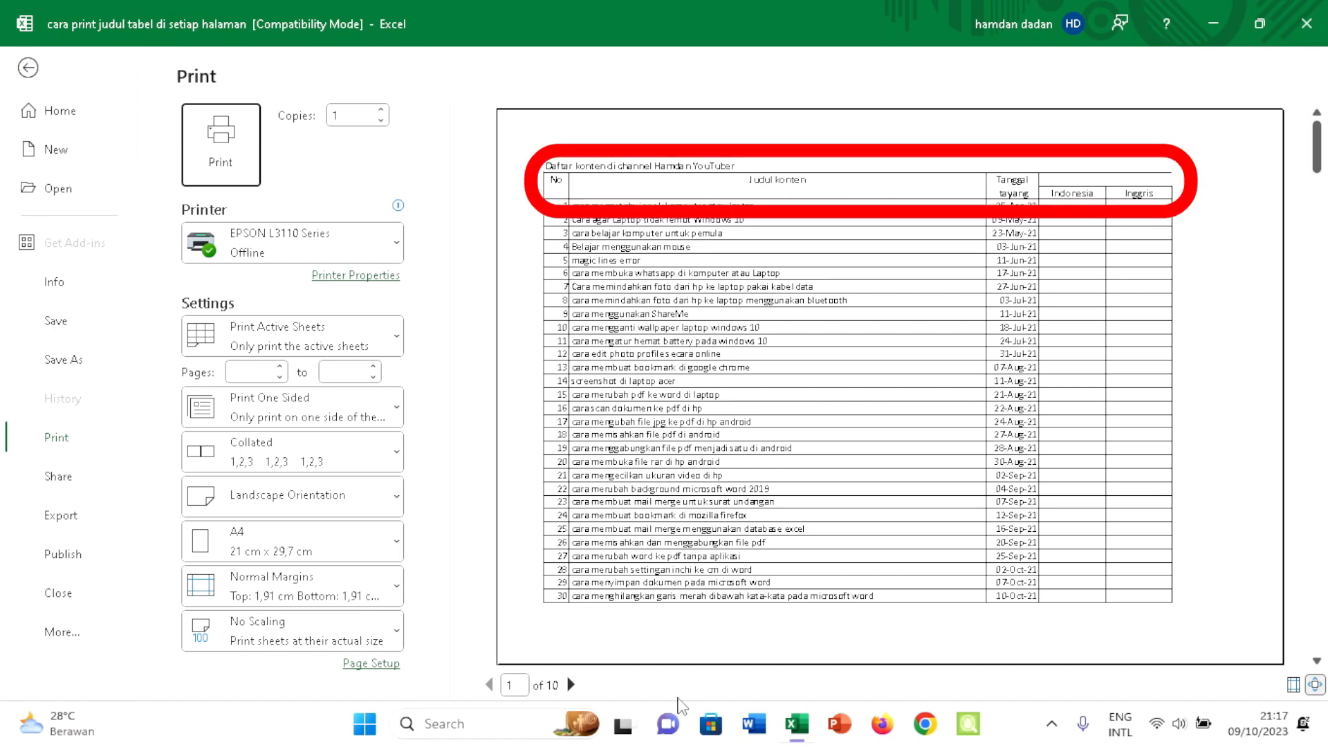
left_click(570, 685)
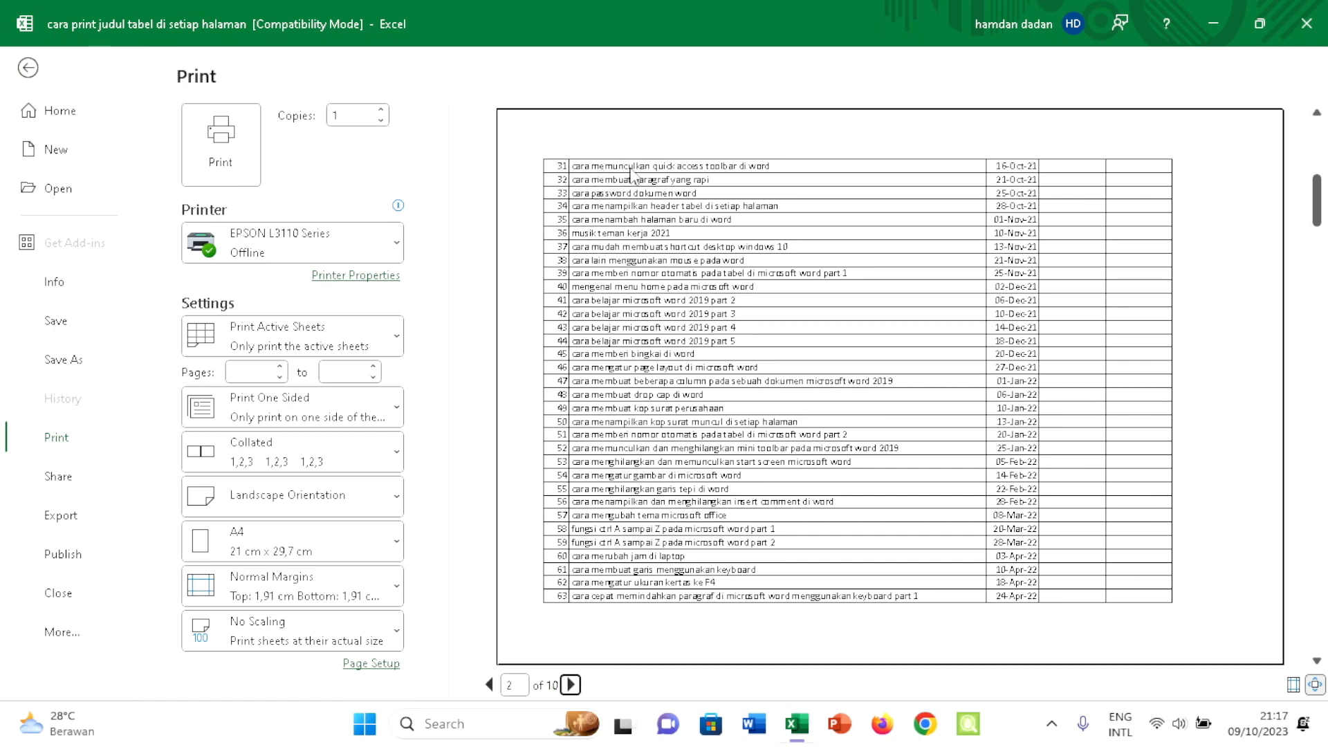
left_click(571, 684)
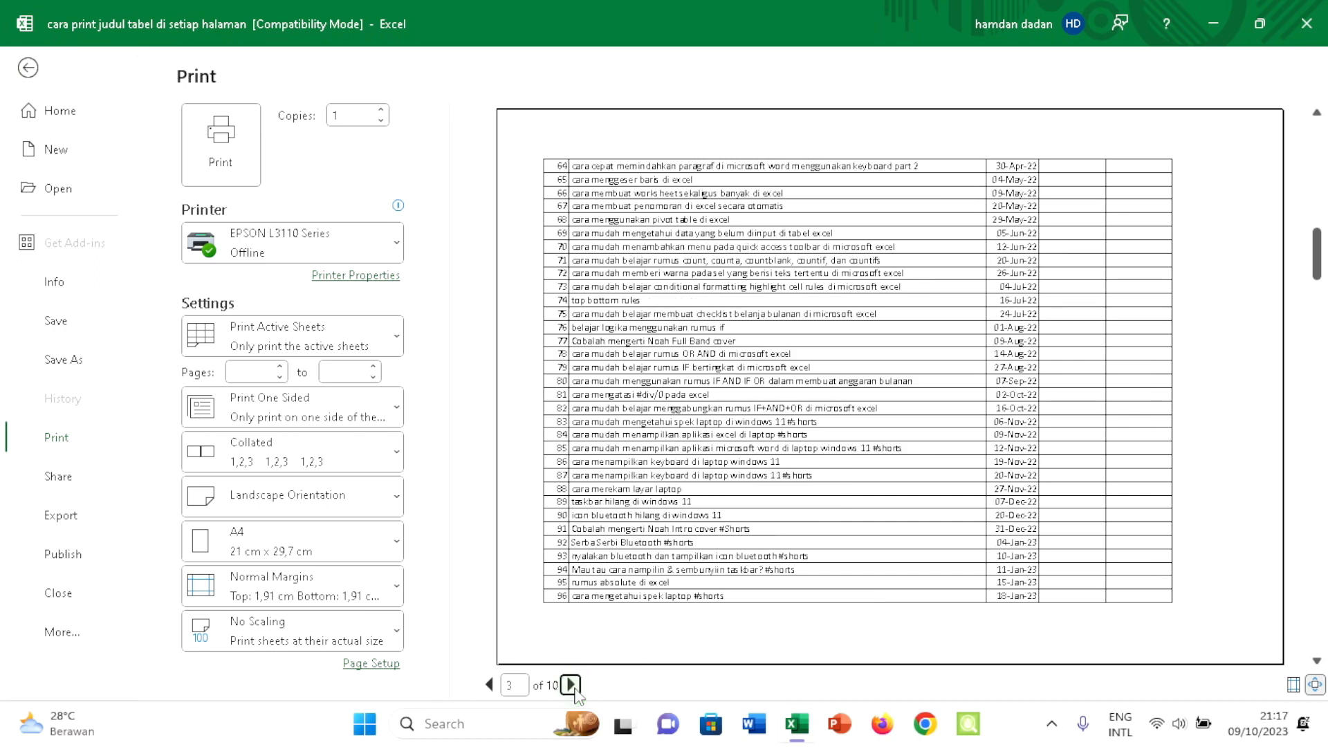
left_click(574, 687)
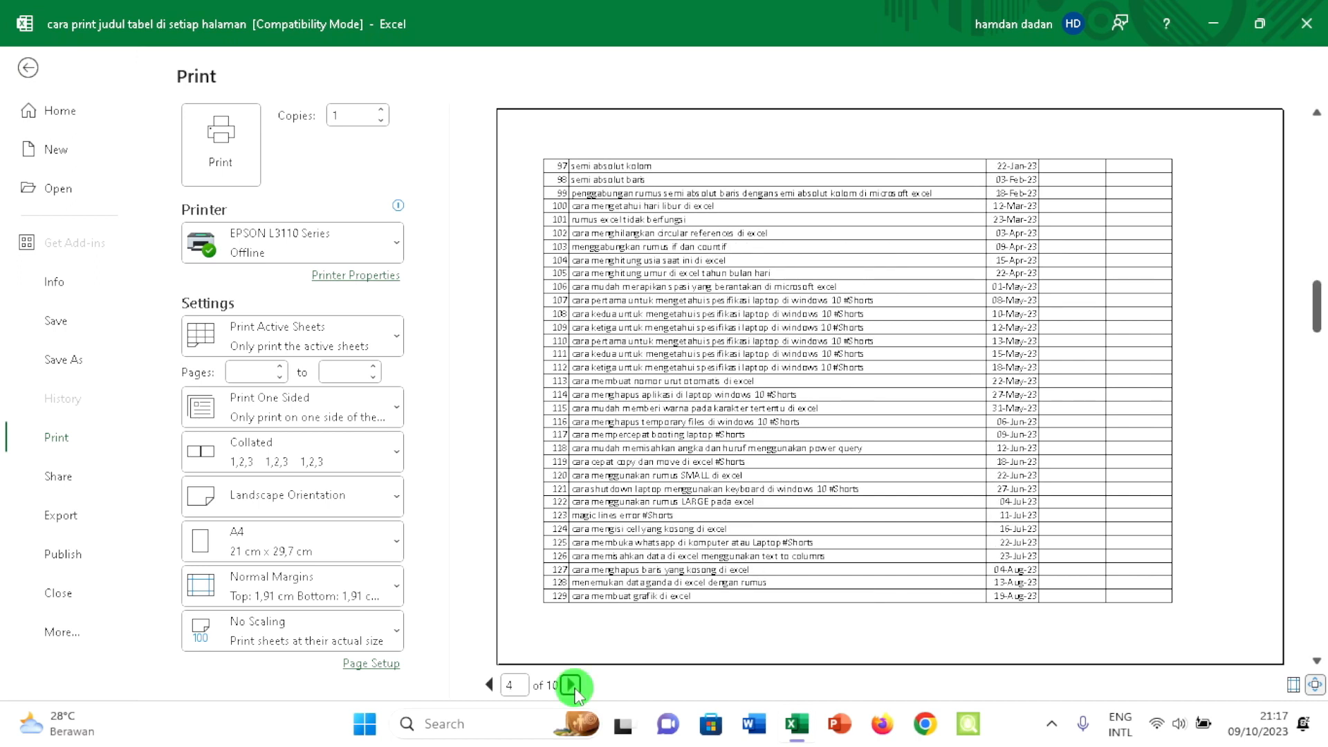
left_click(572, 685)
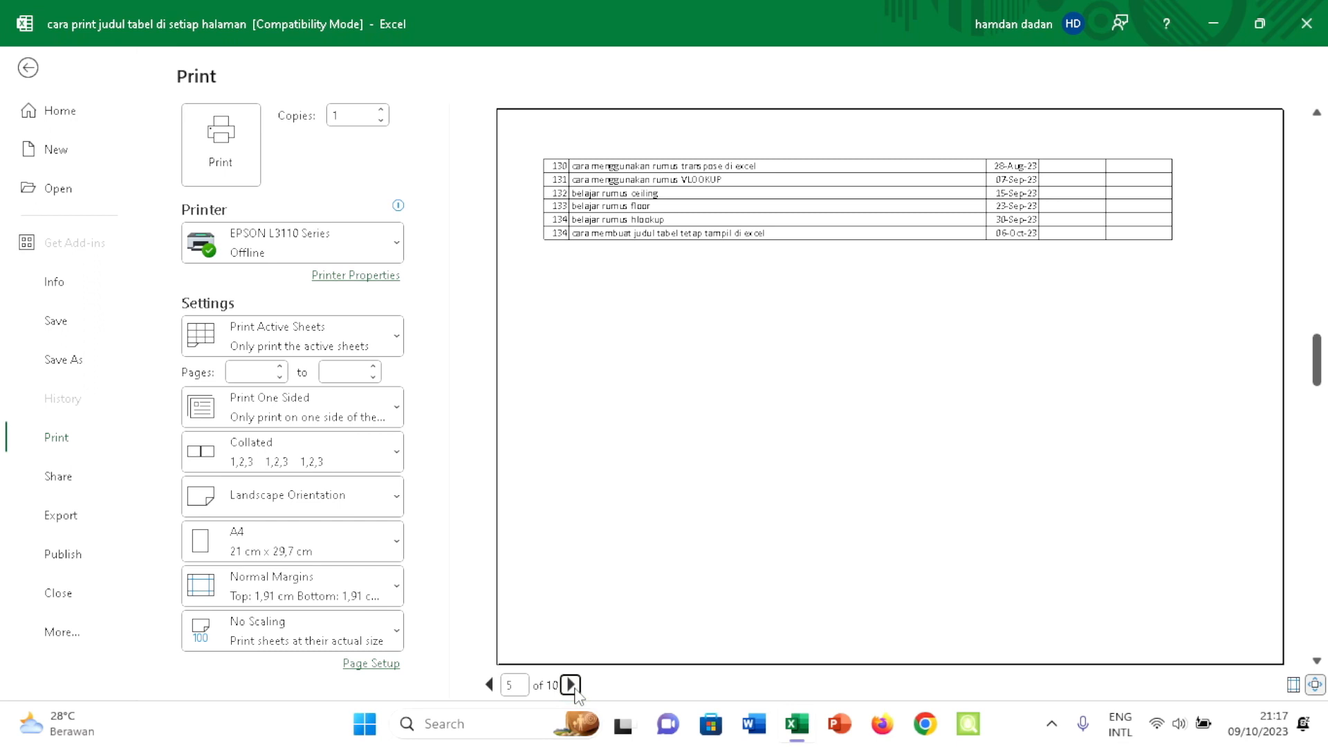
left_click(572, 685)
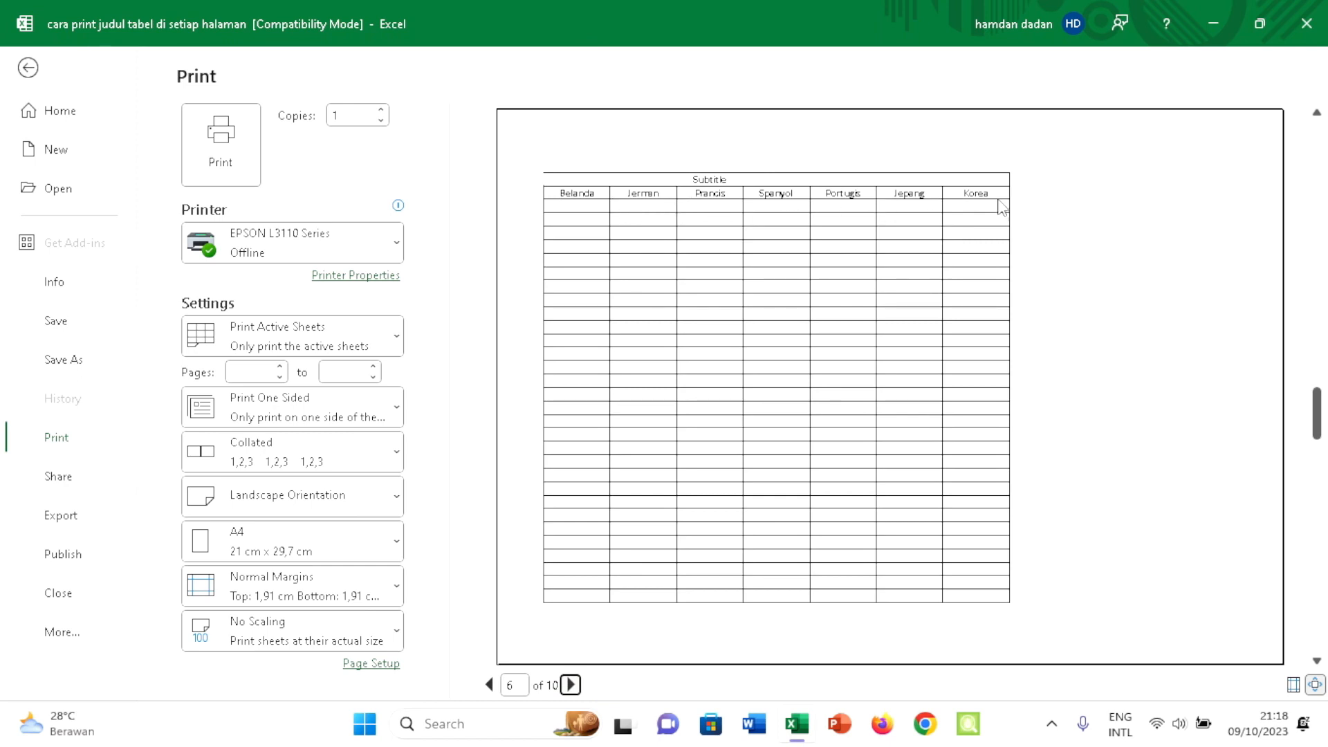
left_click(572, 685)
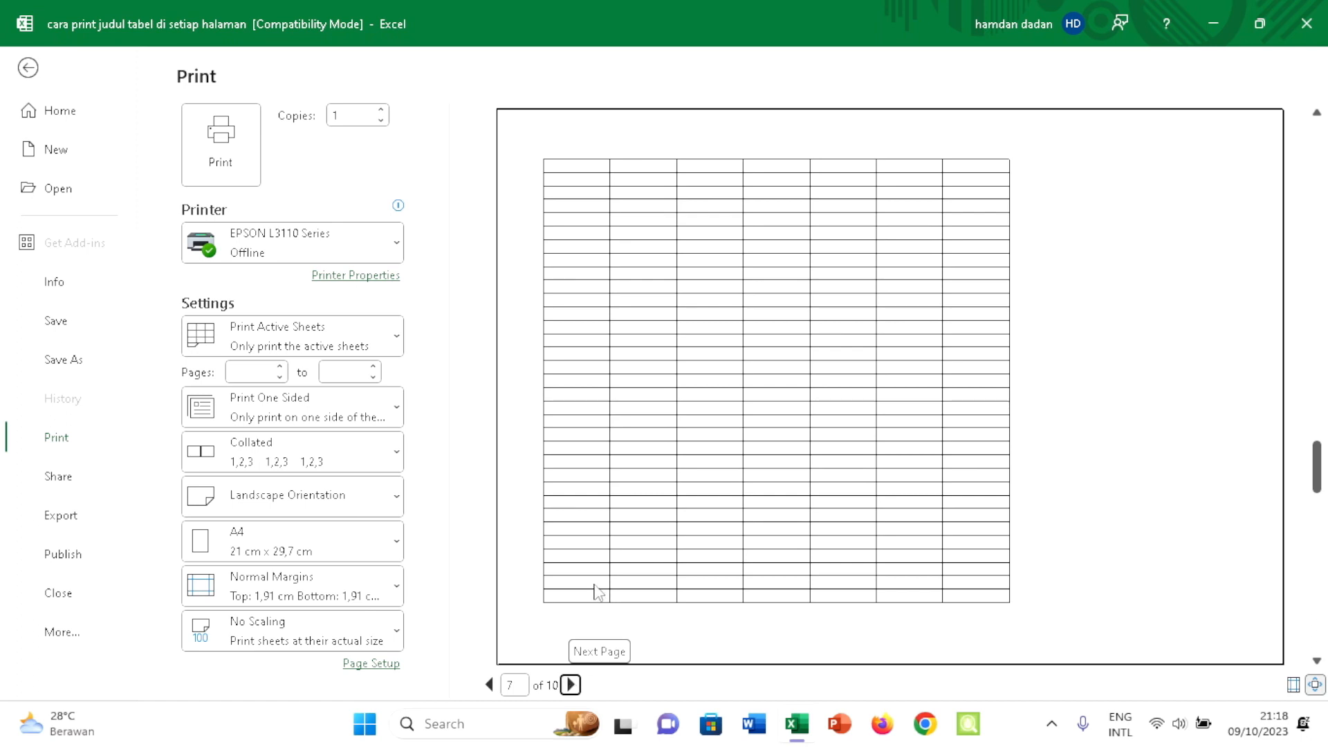
left_click(28, 68)
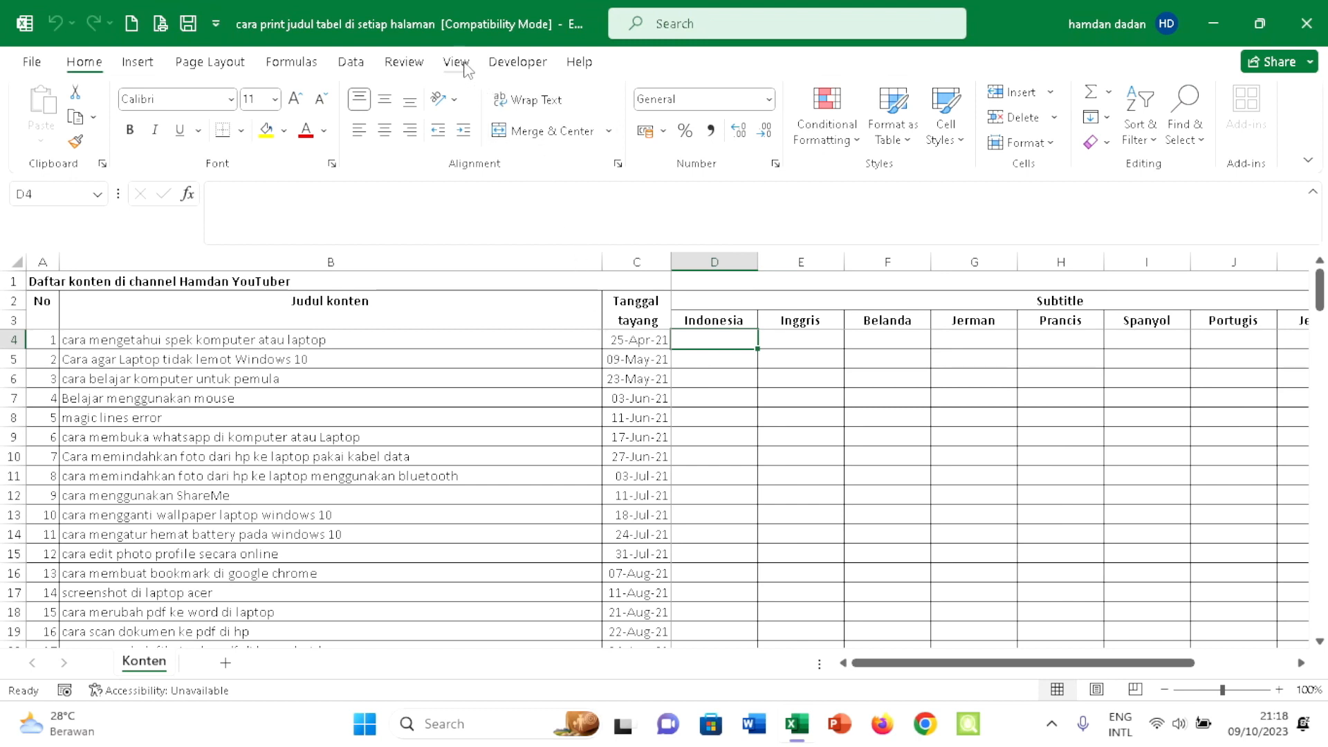
Step: In Page Break Preview, move the vertical page break after column E to the table's edge after column L
left_click(82, 62)
left_click(456, 69)
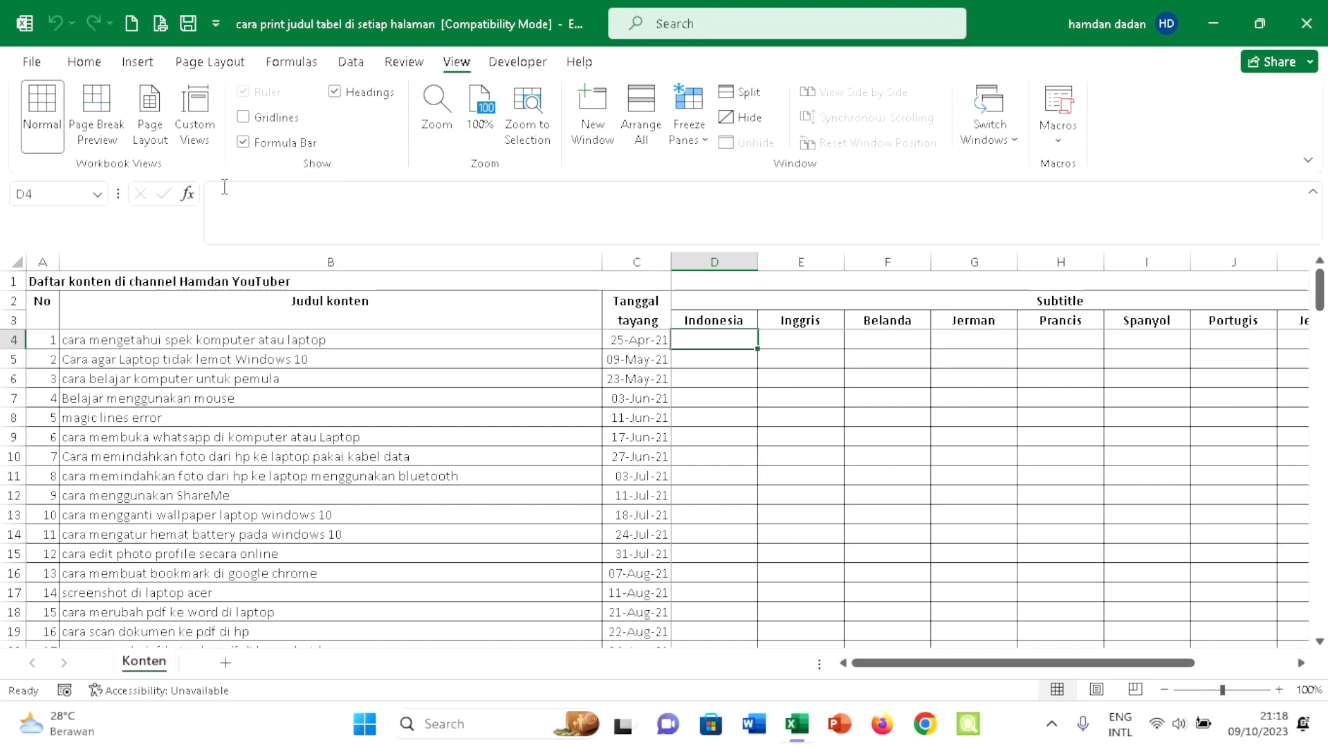
left_click(105, 109)
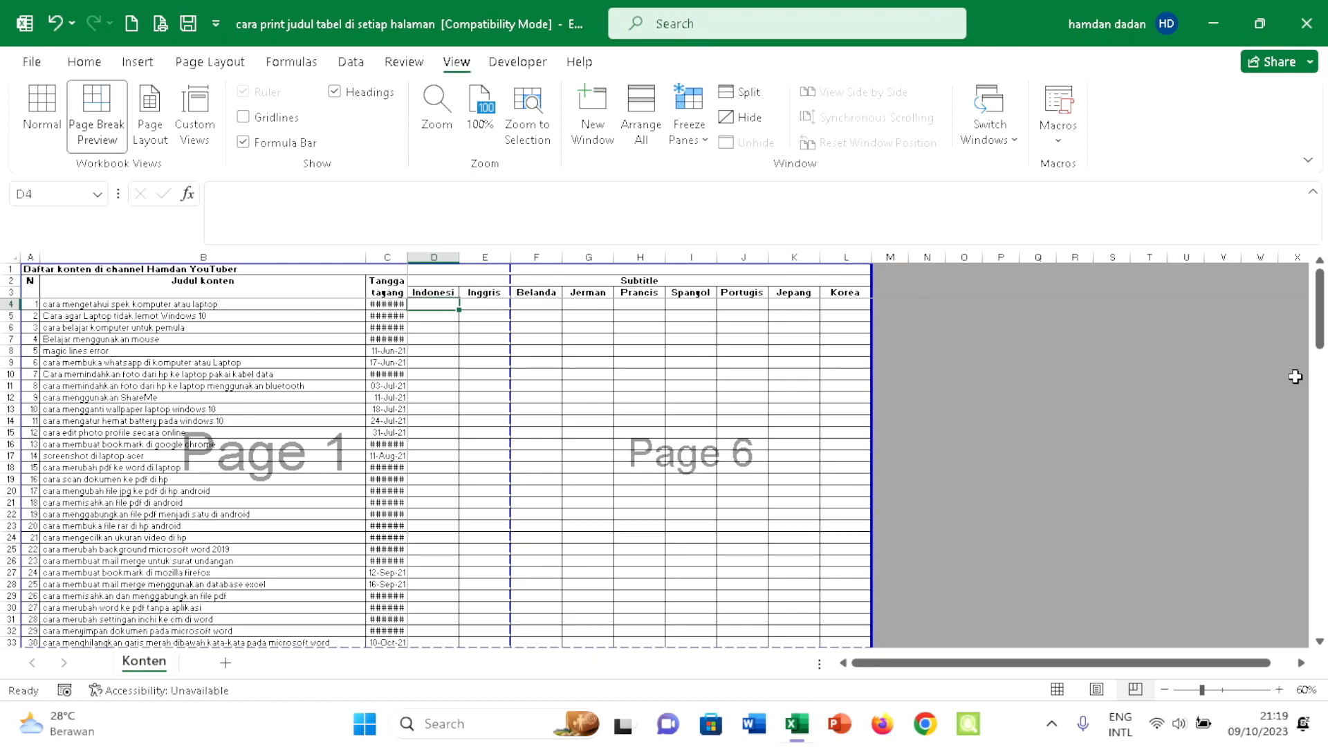
left_click_drag(1319, 325, 1319, 298)
left_click(482, 339)
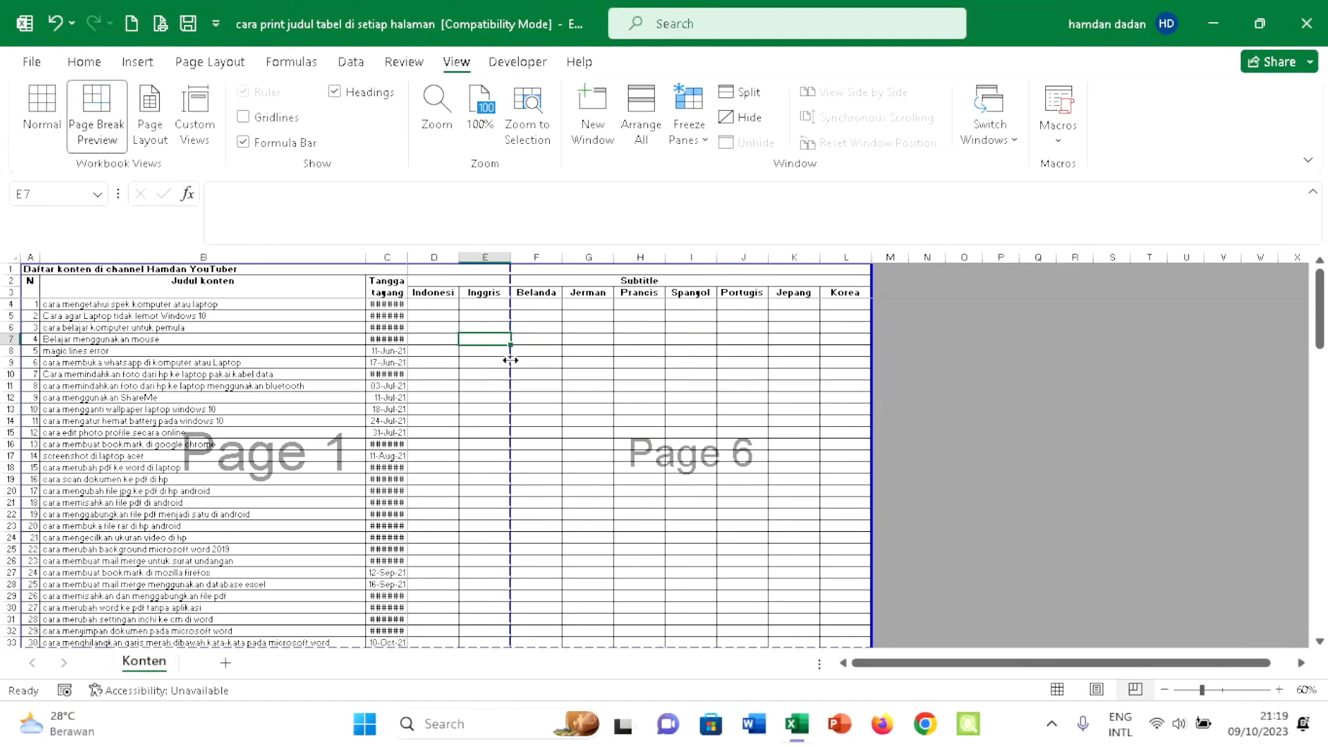
left_click_drag(511, 360, 854, 365)
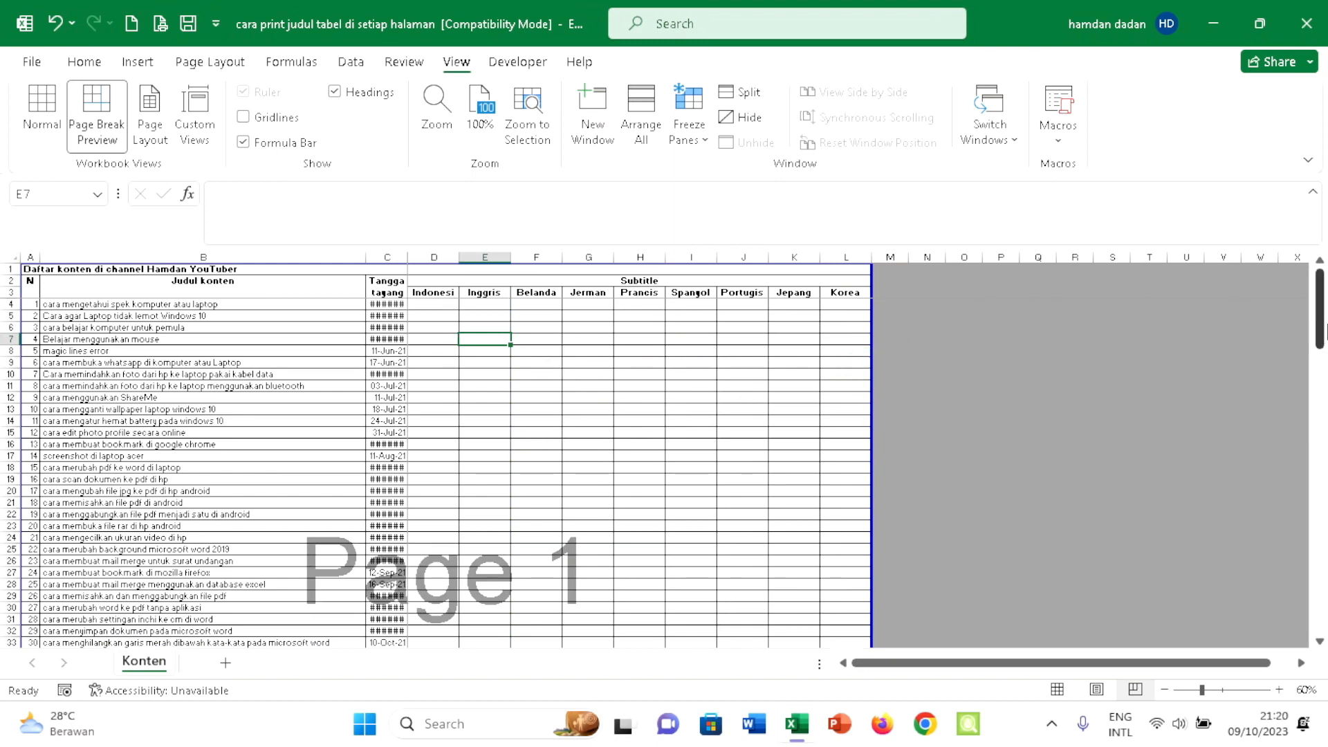
left_click_drag(1321, 320, 1319, 265)
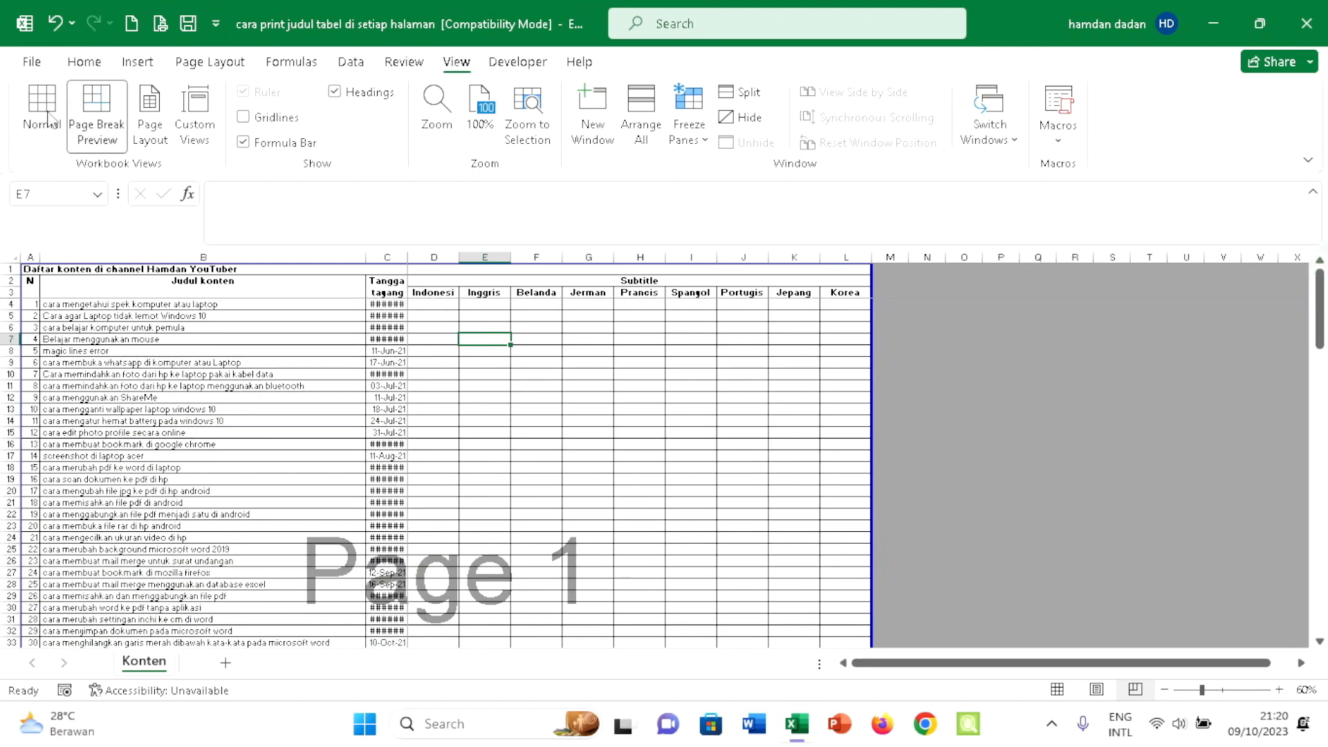
Step: Preview the printout again, examining the headings from No to Korea on page 1 and the table on pages 2 and 3
left_click(160, 24)
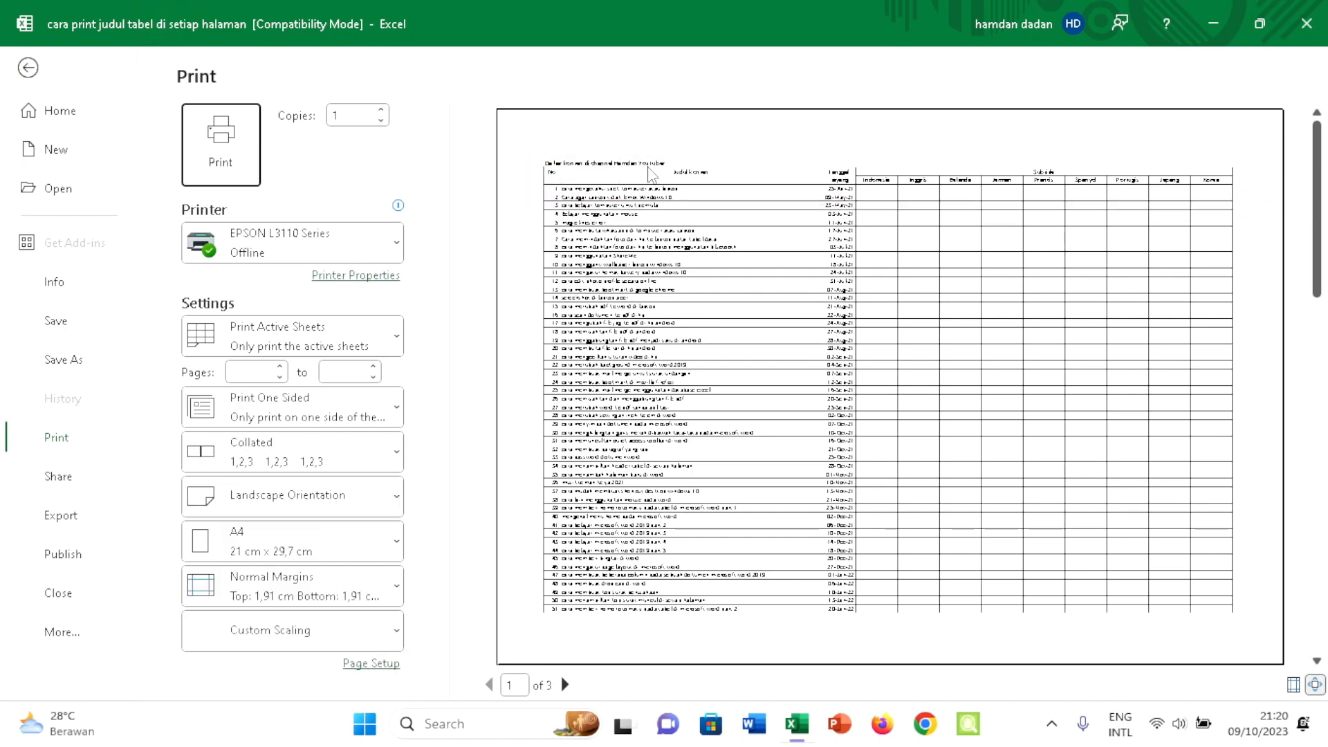
left_click(558, 178)
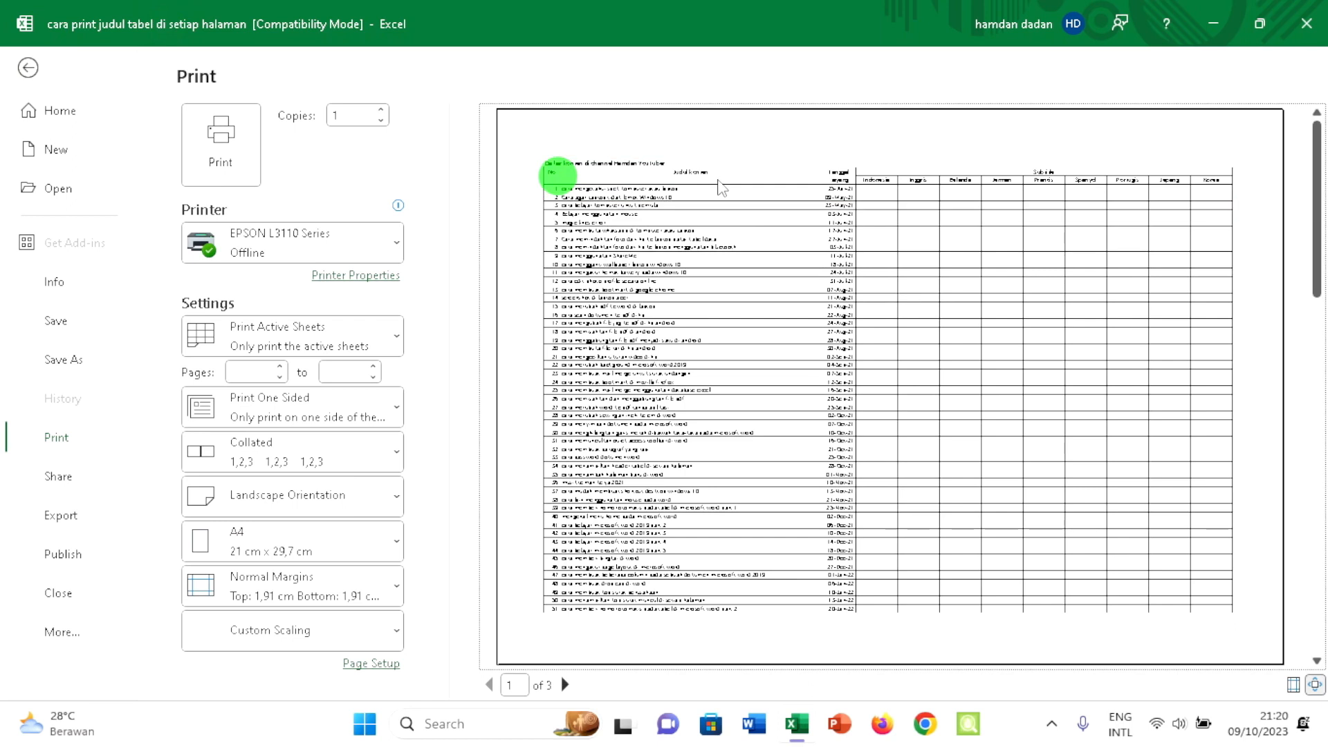
left_click(721, 181)
left_click(831, 183)
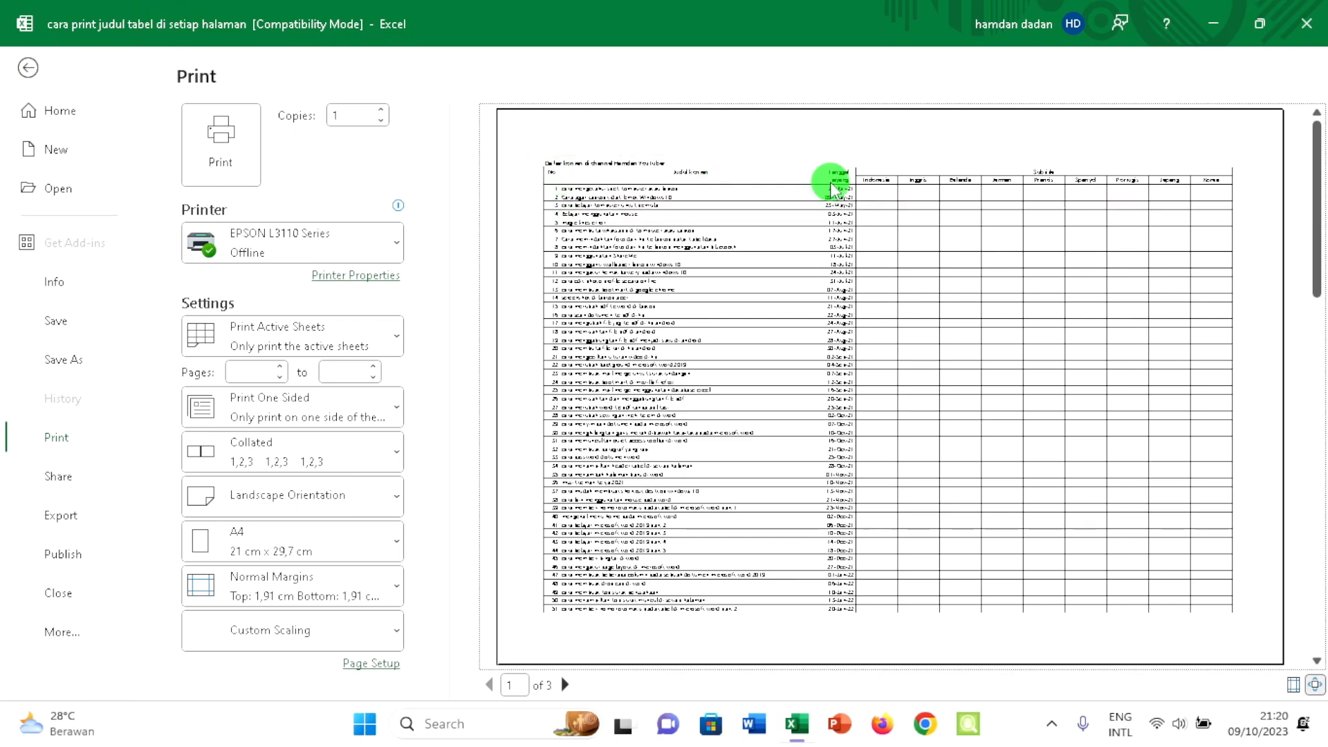
left_click(885, 184)
left_click(919, 182)
left_click(964, 181)
left_click(999, 181)
left_click(1051, 182)
left_click(1084, 182)
left_click(1122, 181)
left_click(1164, 182)
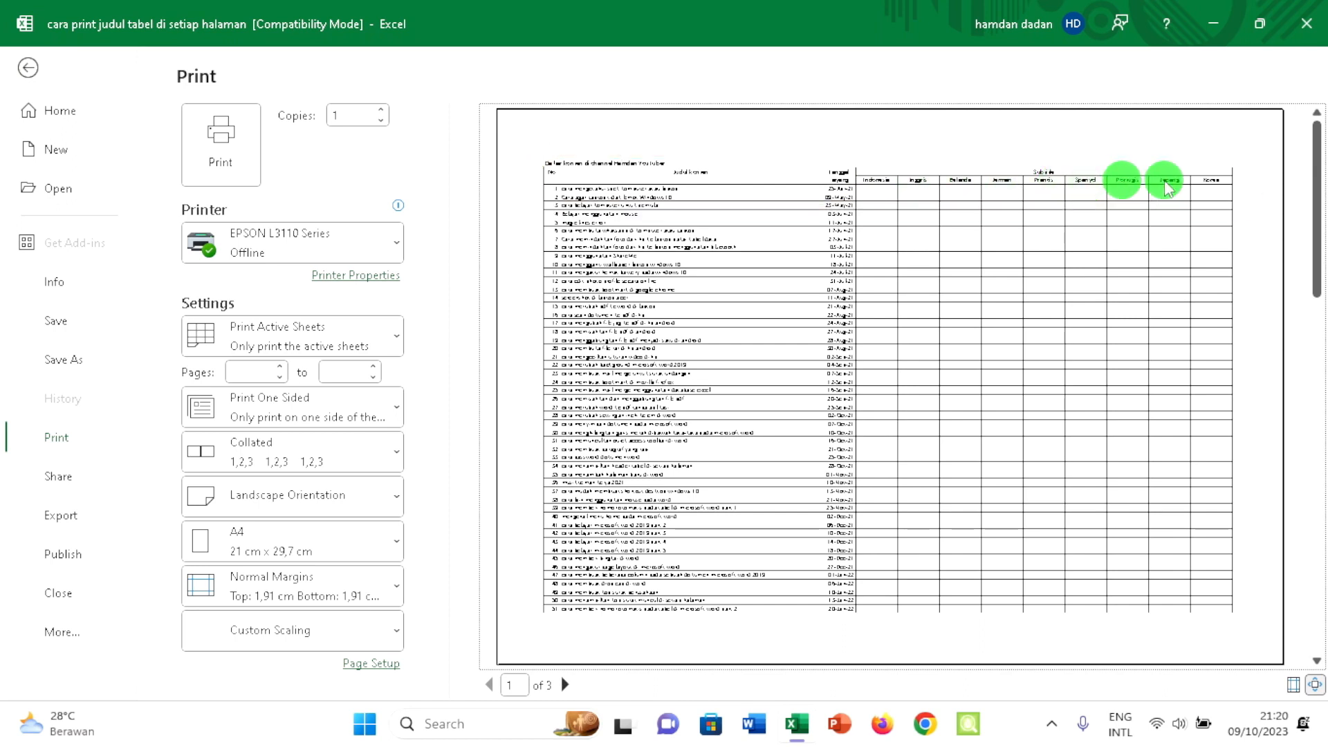
left_click(1221, 181)
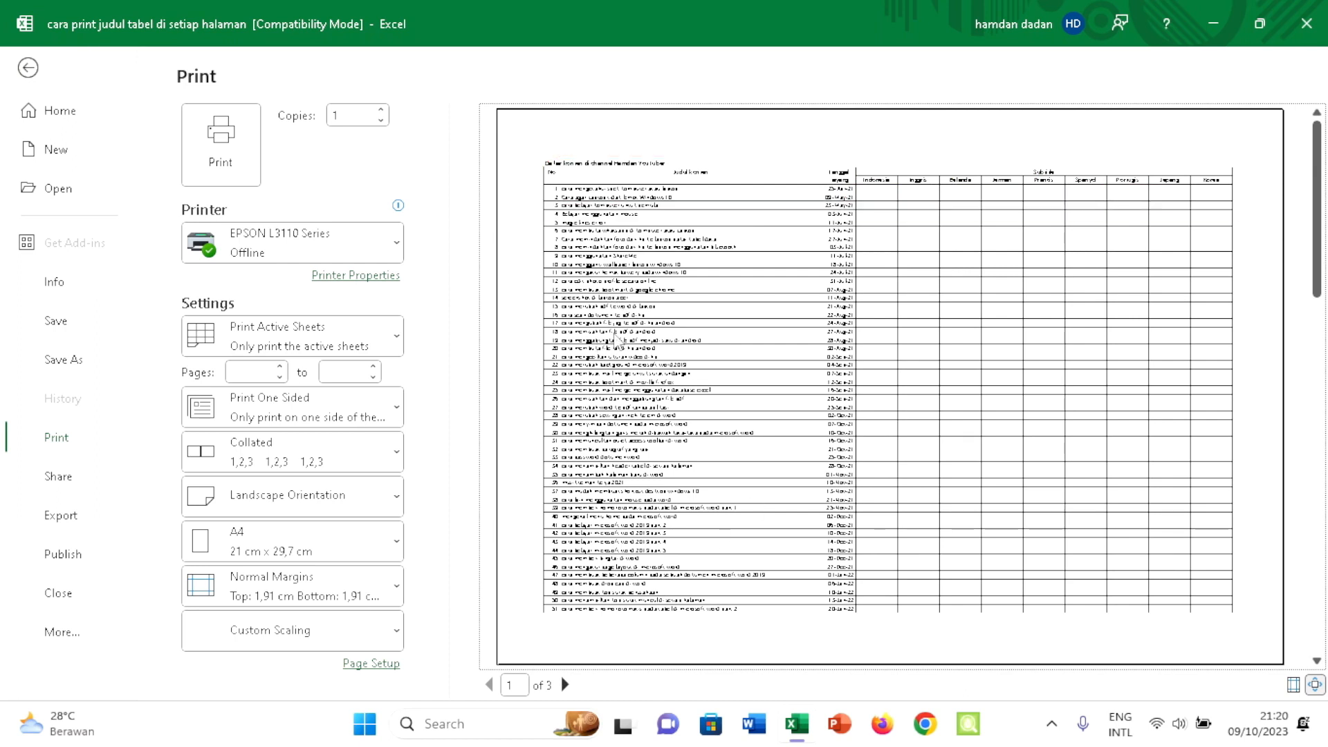
left_click(565, 684)
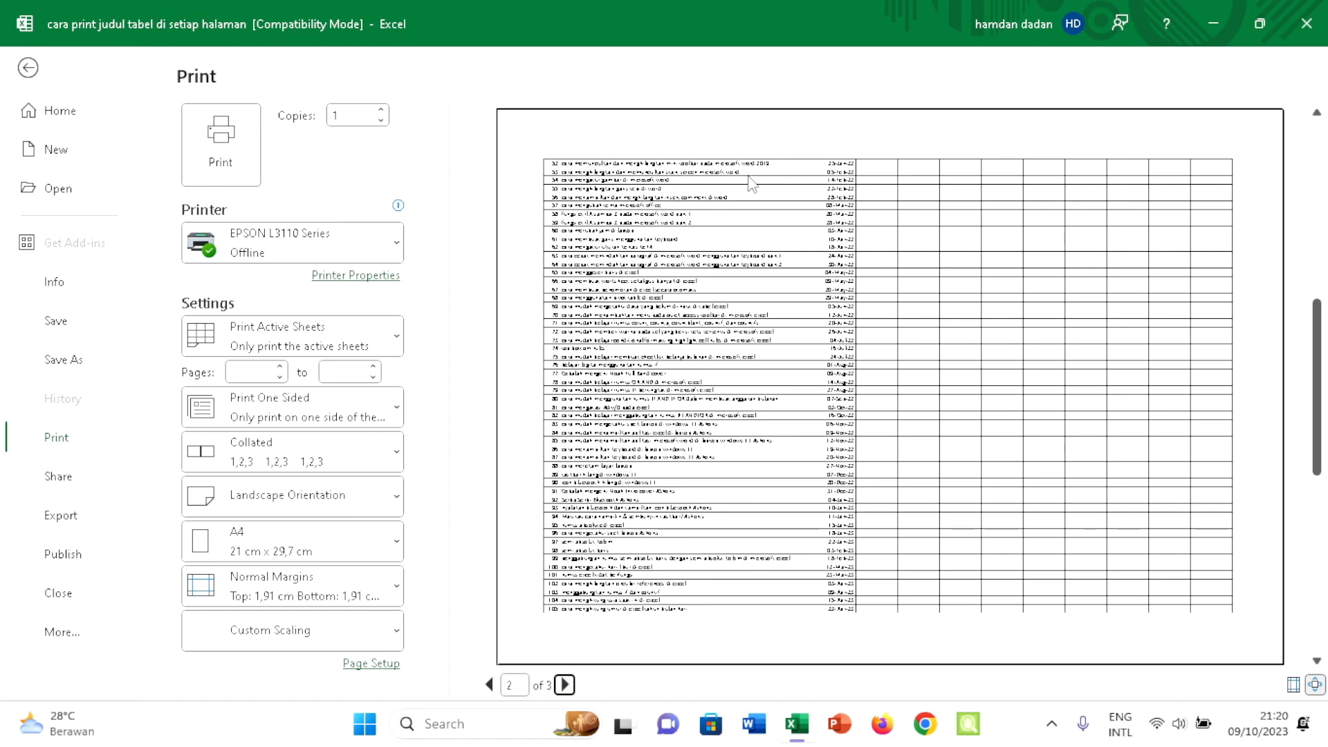
left_click(566, 684)
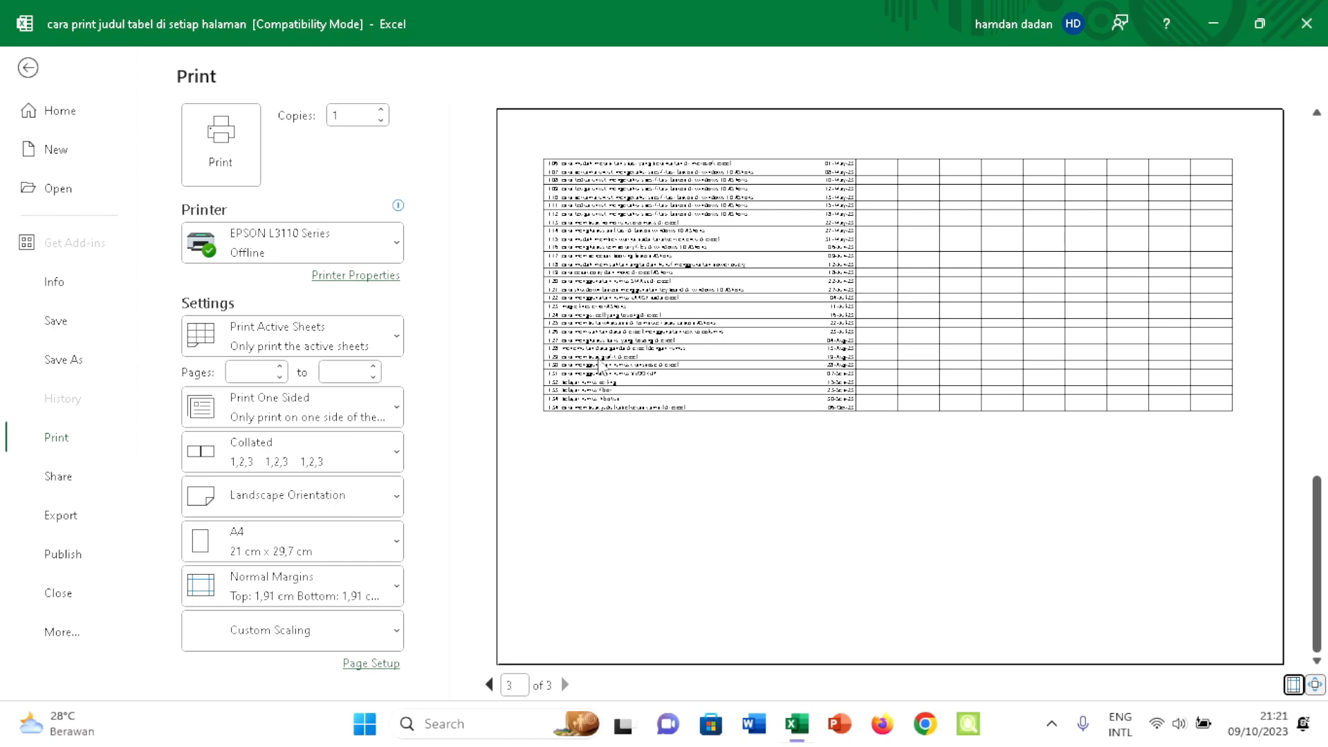
Step: Return to the Konten sheet and set its print area to $A$1:$L$138 in Page Setup
left_click(28, 68)
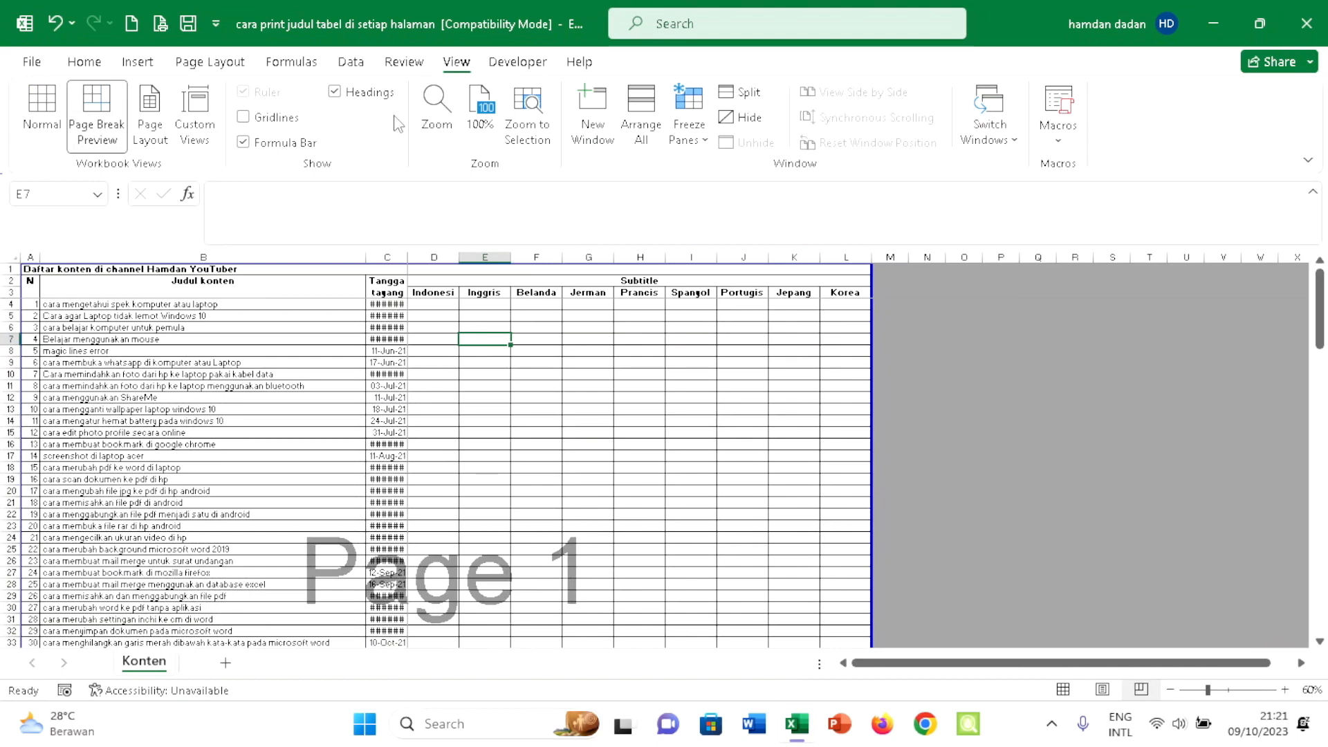
left_click(238, 67)
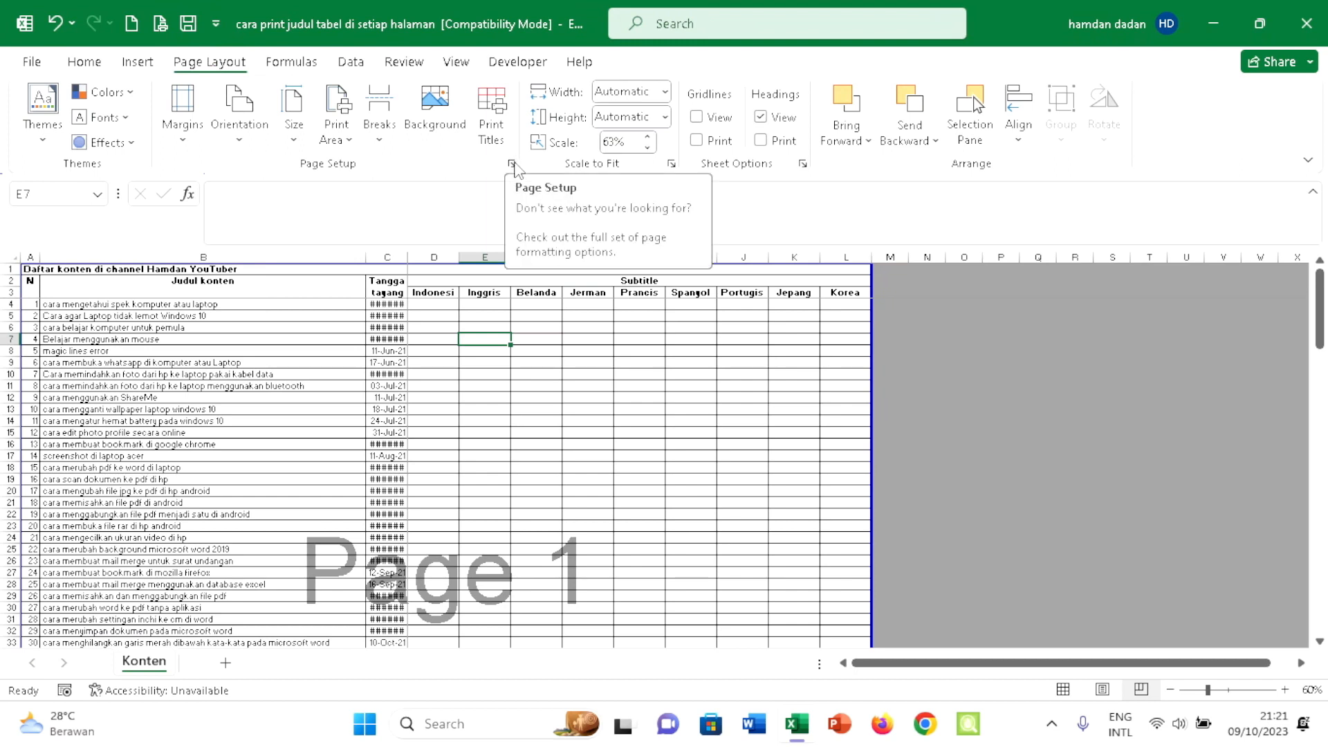
left_click(513, 164)
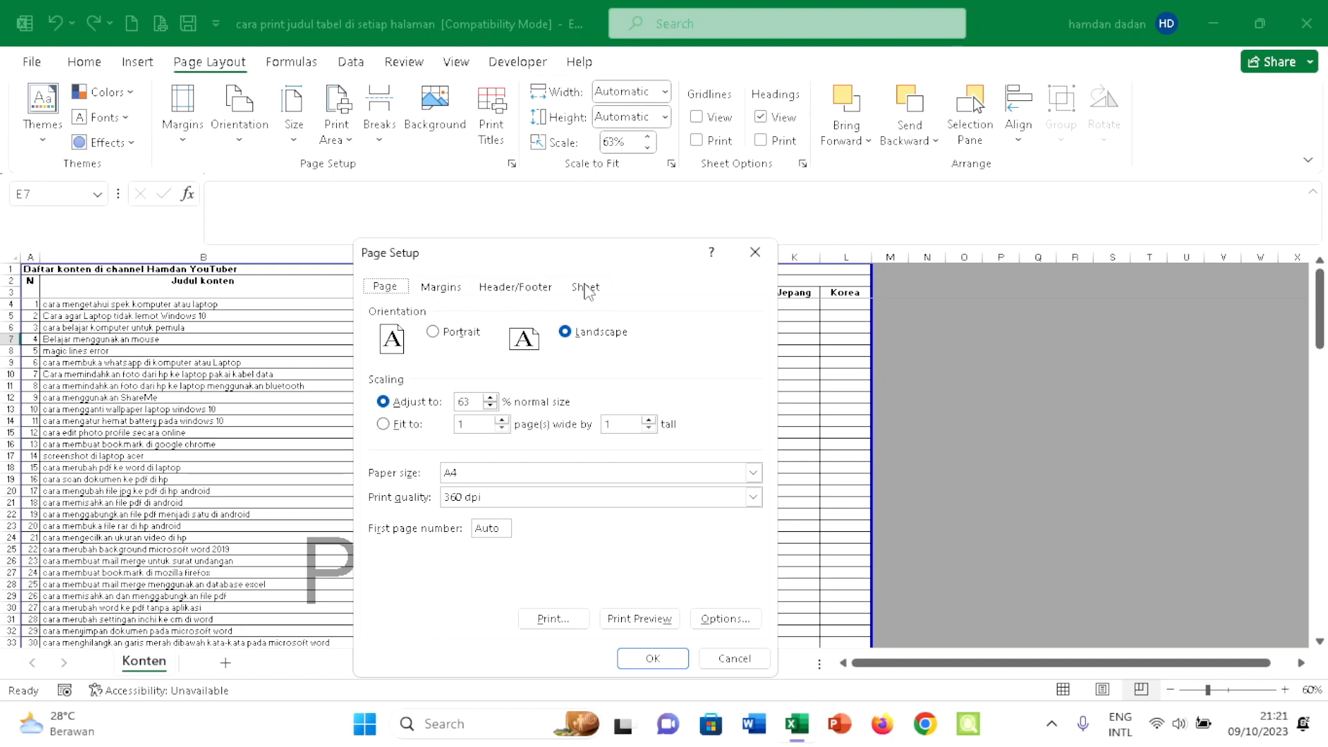
left_click(586, 287)
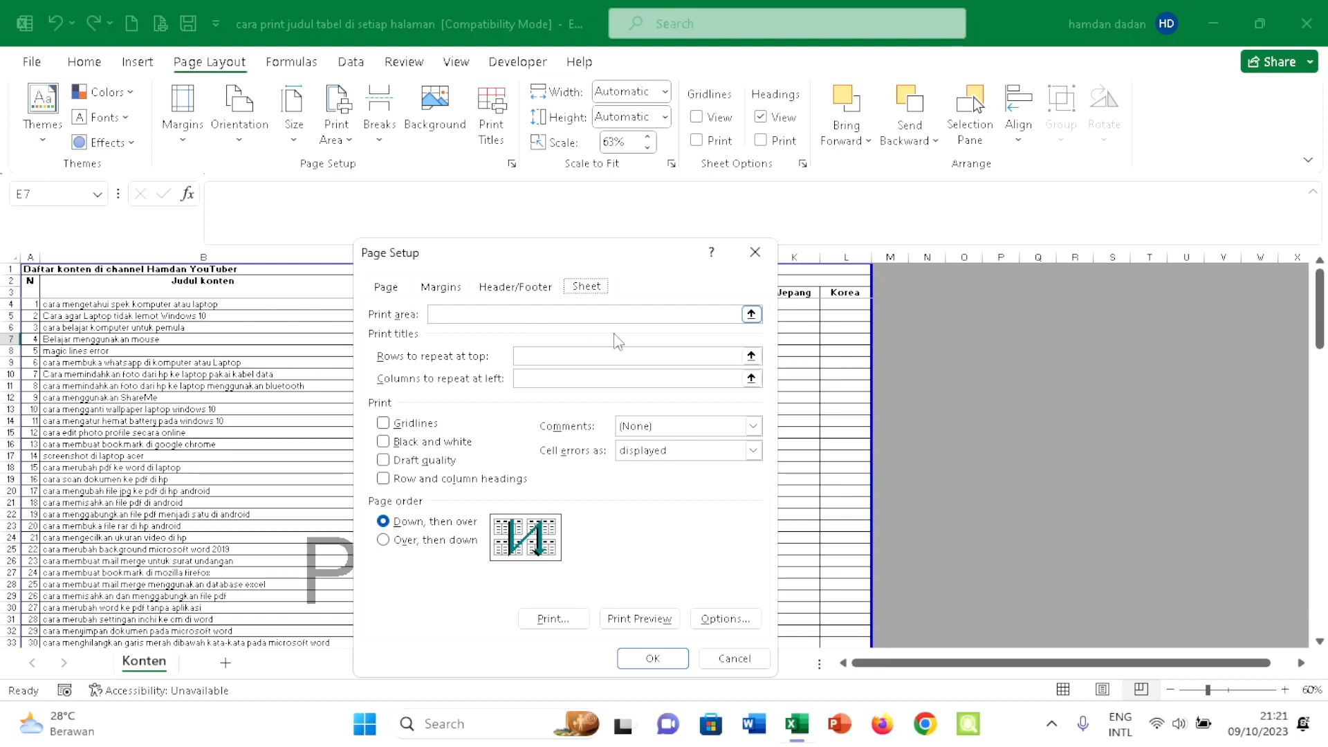
left_click(751, 314)
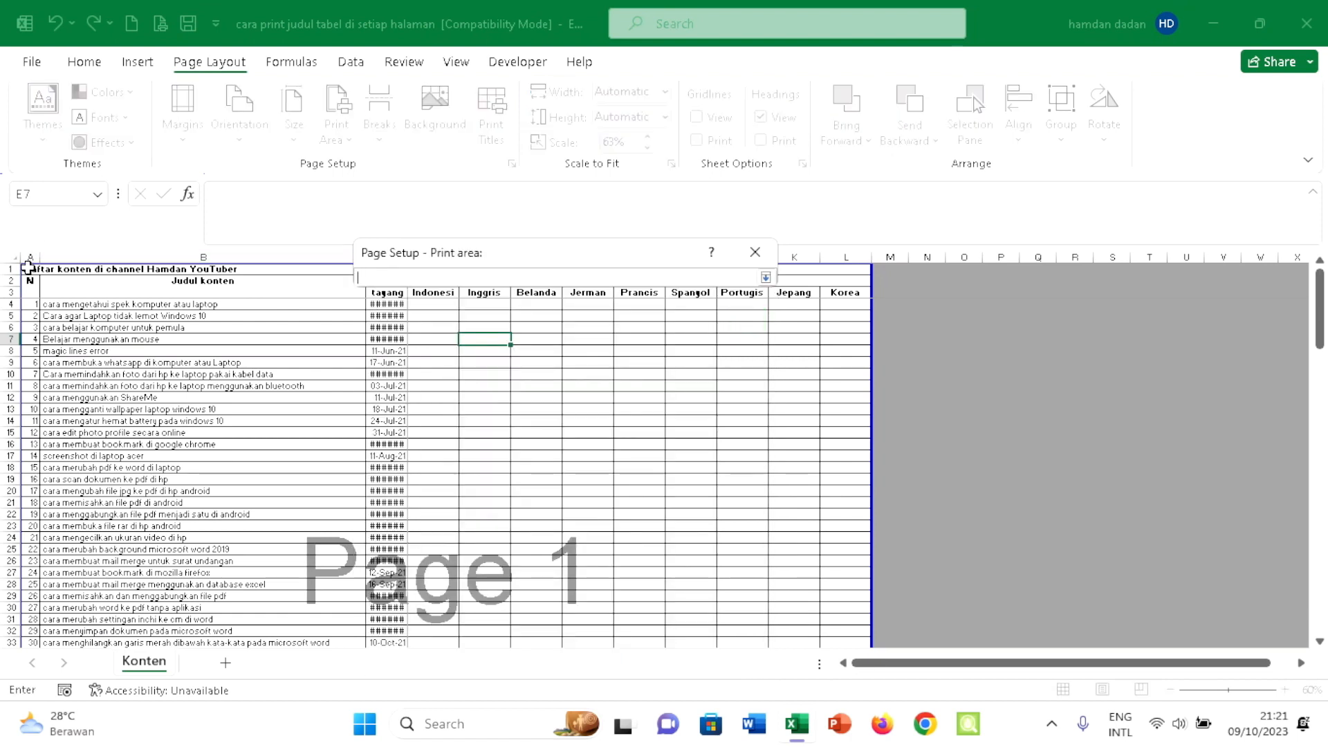
left_click_drag(28, 269, 840, 606)
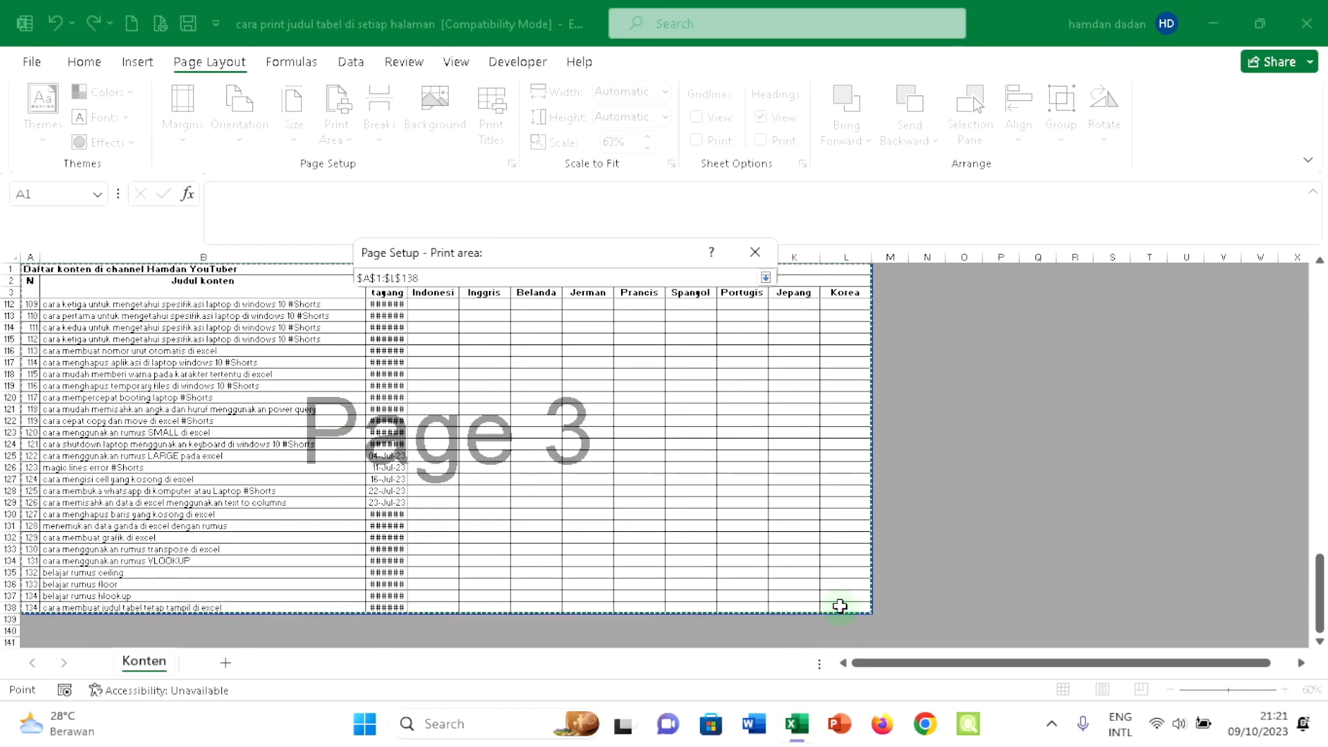
left_click(766, 277)
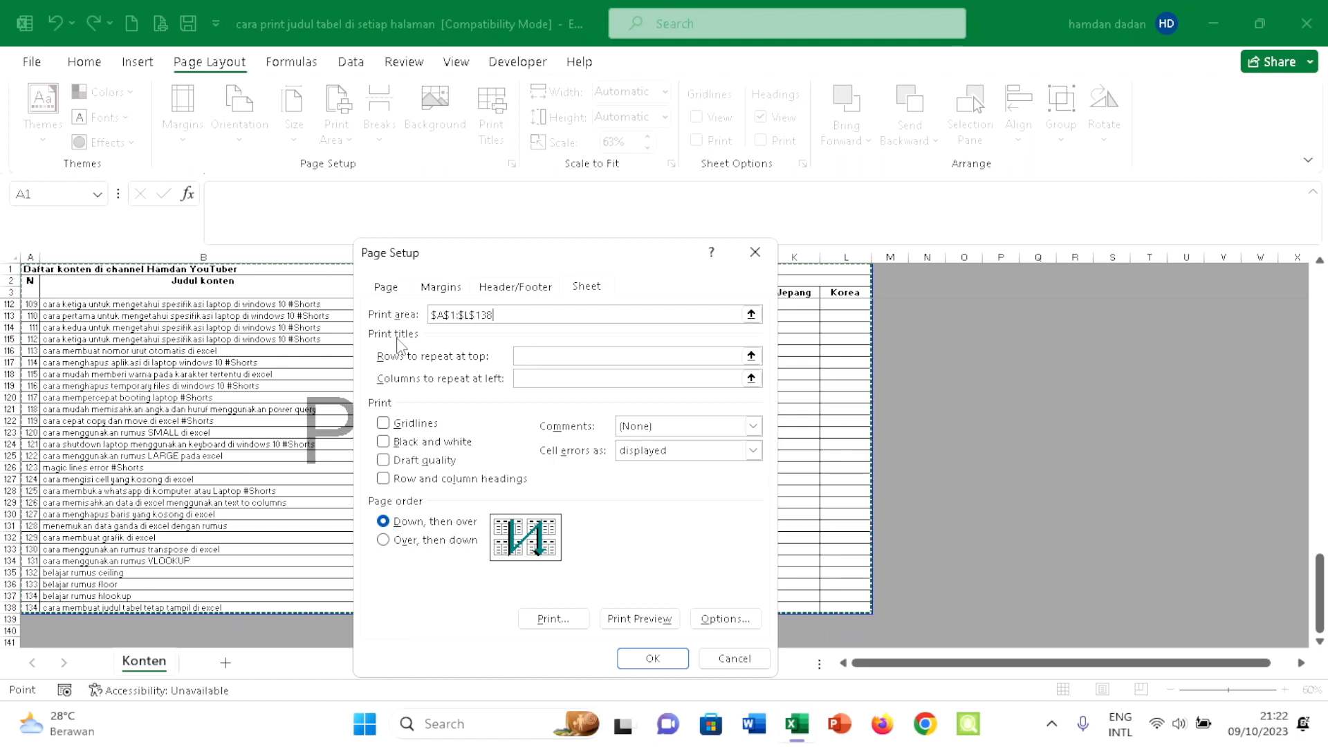
Step: Set rows $1:$3 as the rows to repeat at top and apply the page setup
left_click(547, 357)
left_click(751, 356)
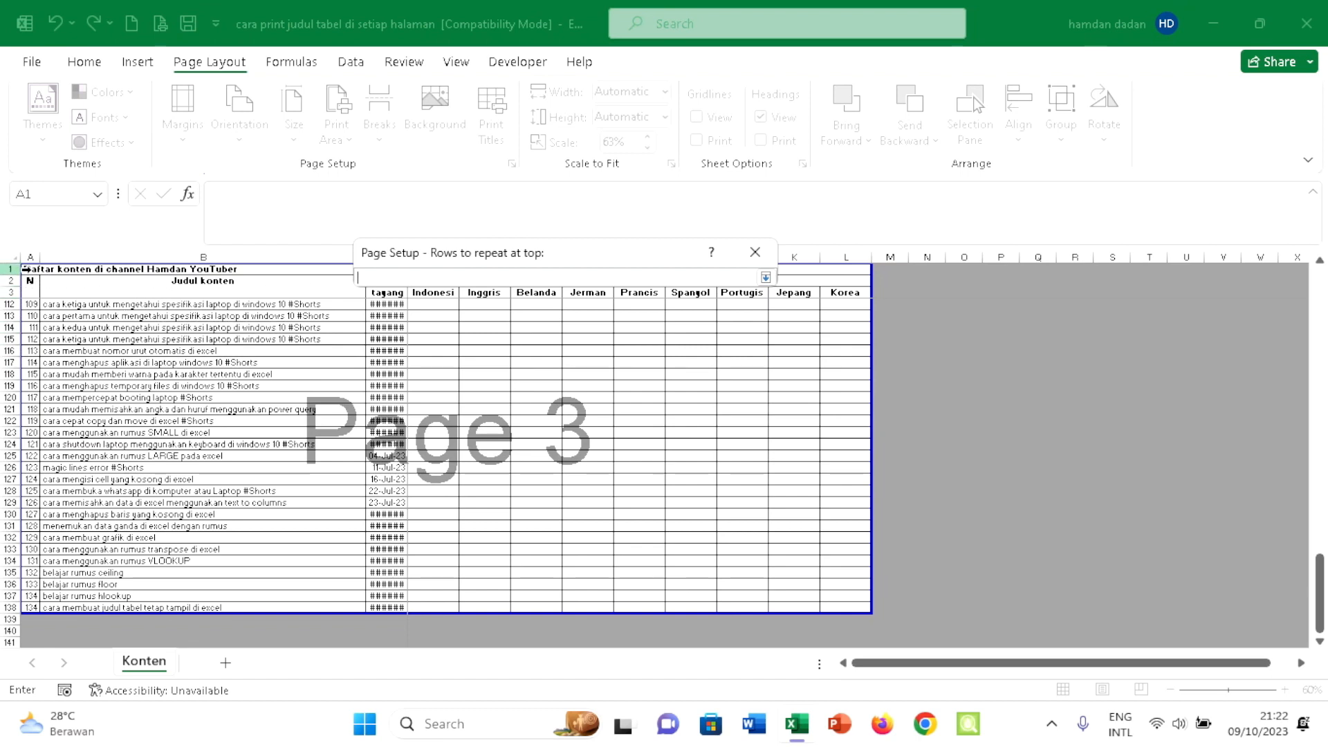
left_click_drag(27, 268, 31, 287)
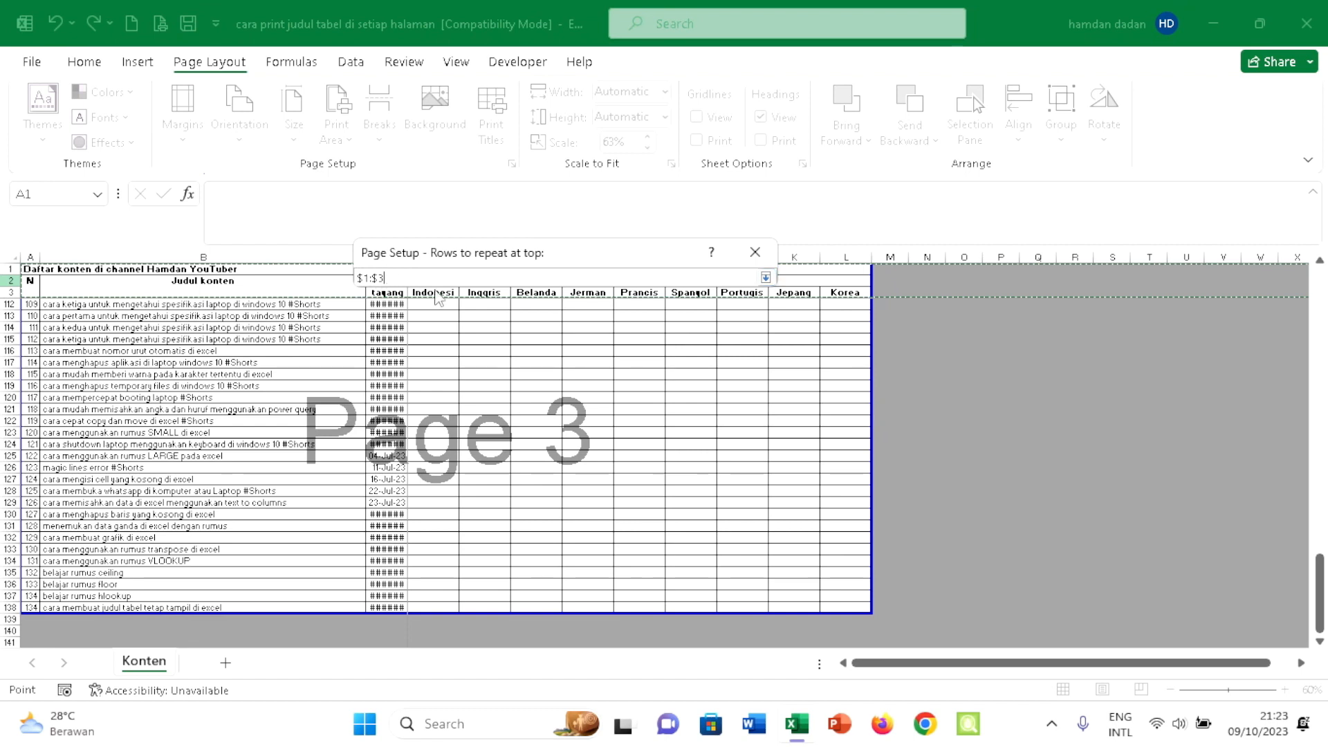
left_click(766, 277)
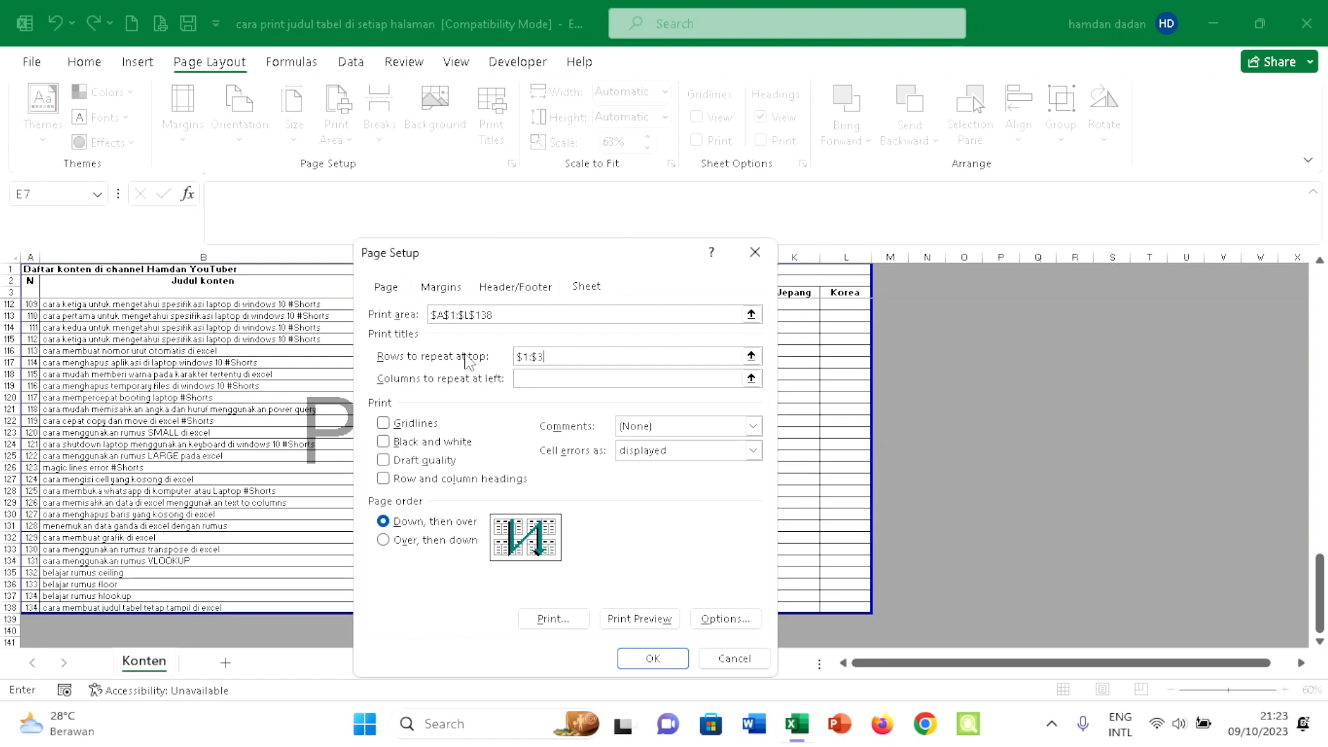
left_click(650, 658)
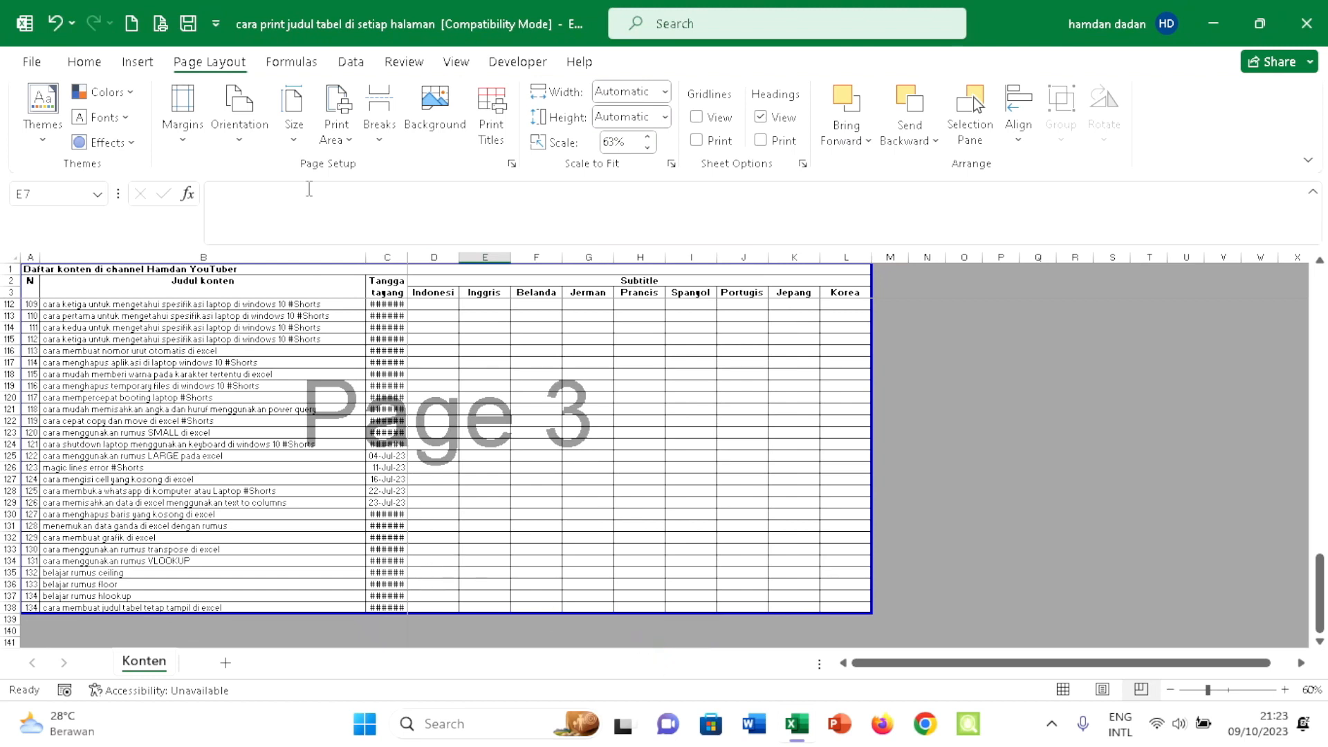
Step: Preview the printout, examining the table headings on pages 1 to 3, and return to the first rows of the sheet
left_click(166, 26)
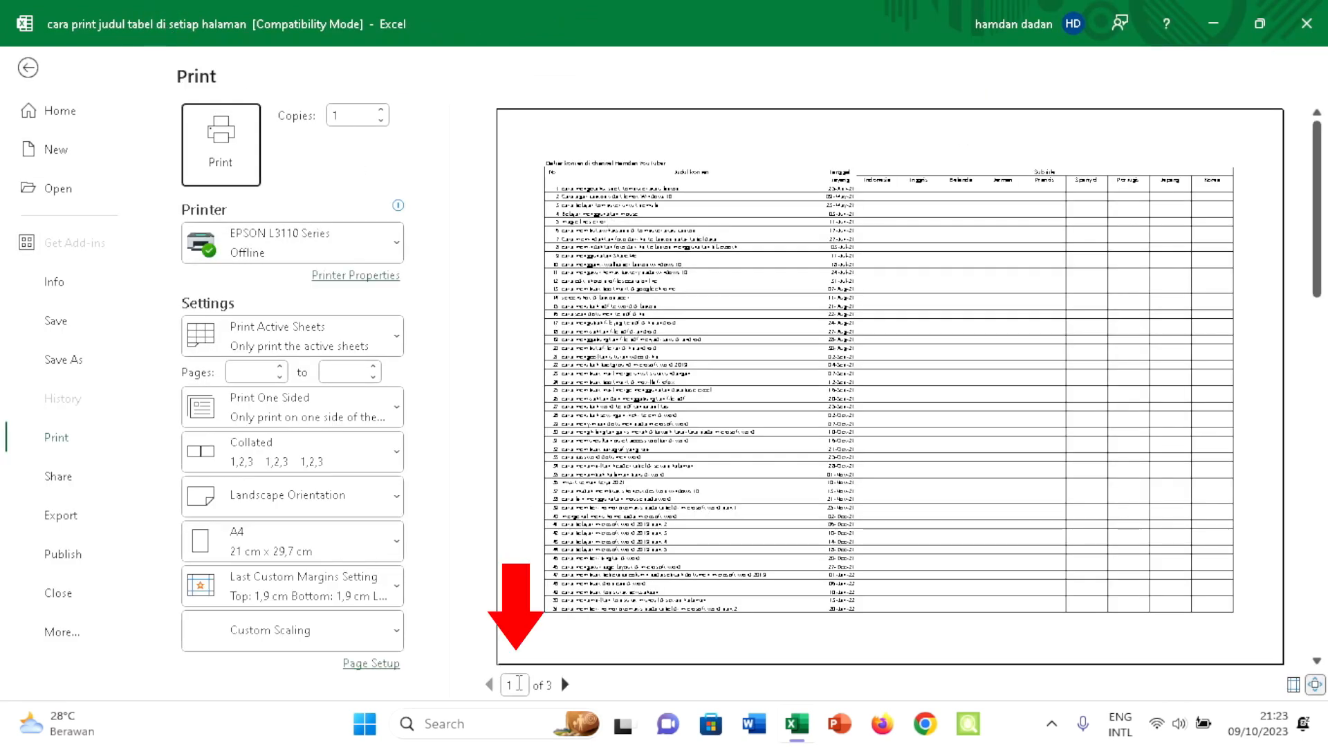
left_click(595, 685)
left_click(545, 165)
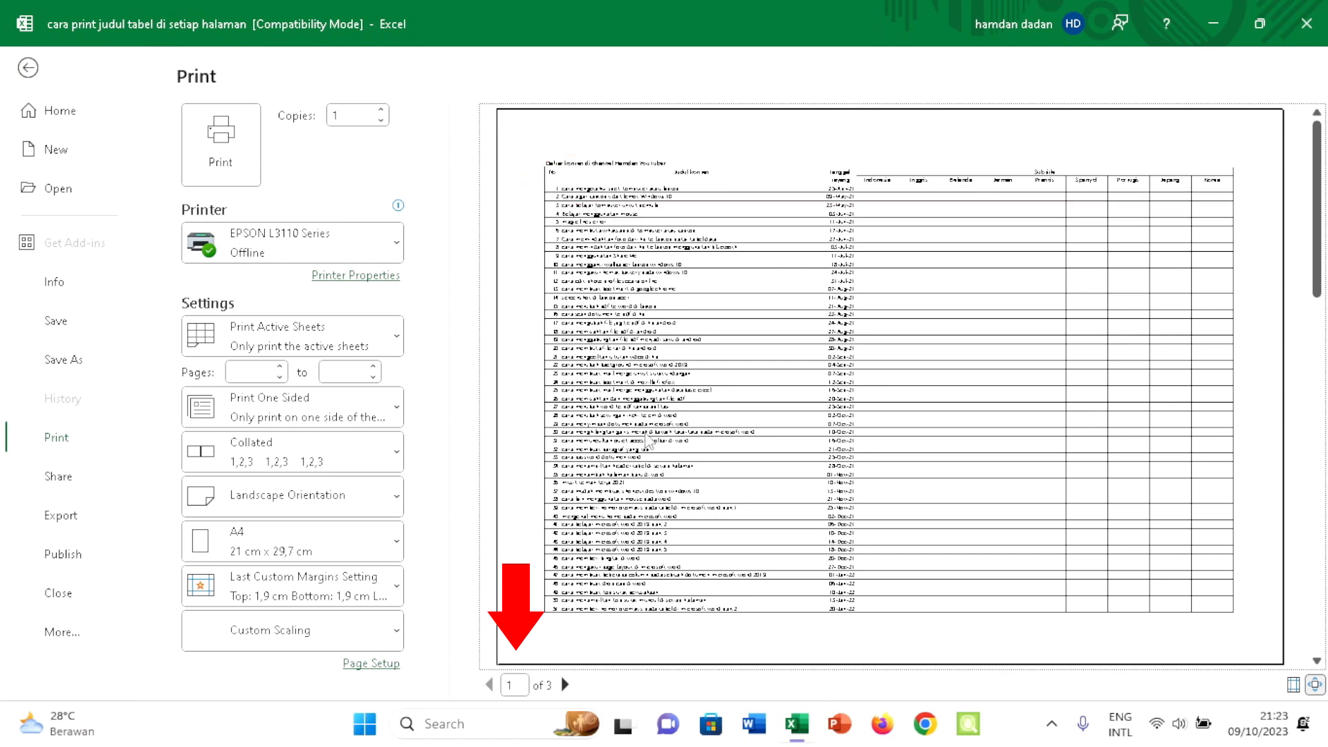
left_click(581, 680)
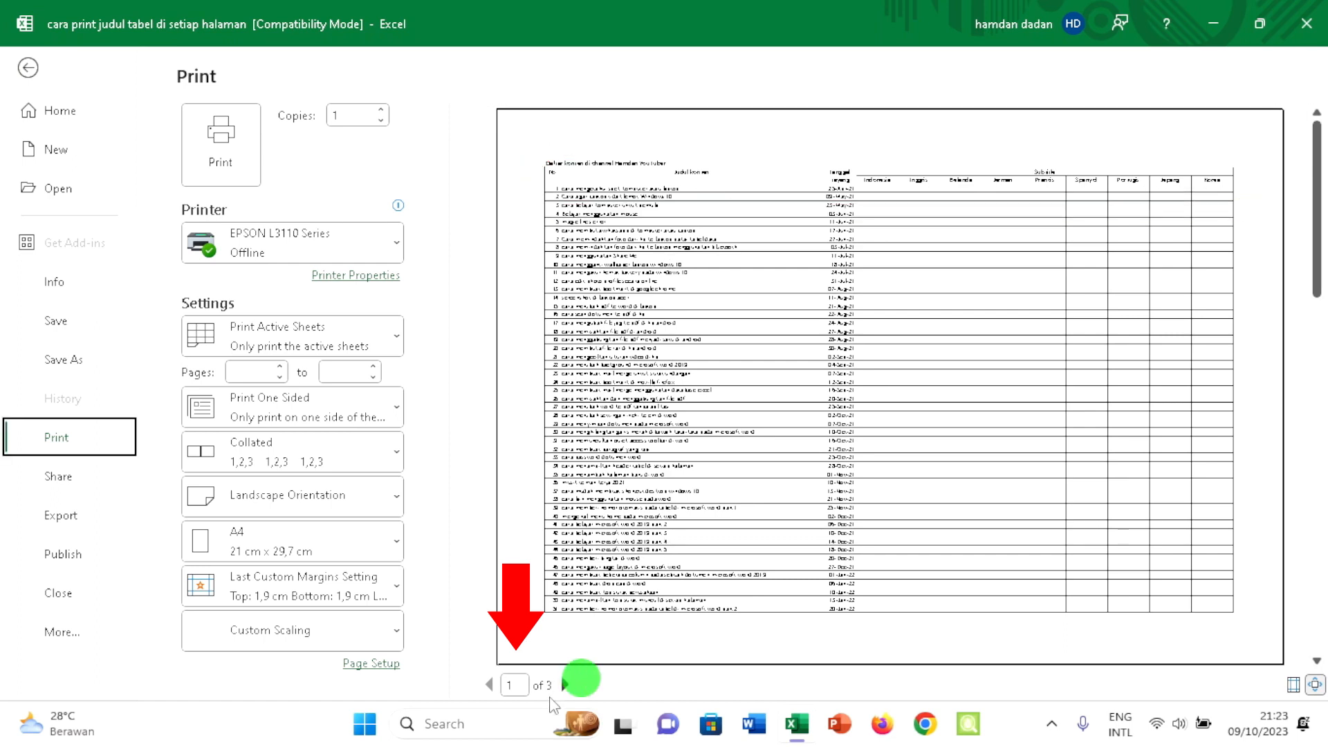
left_click(565, 685)
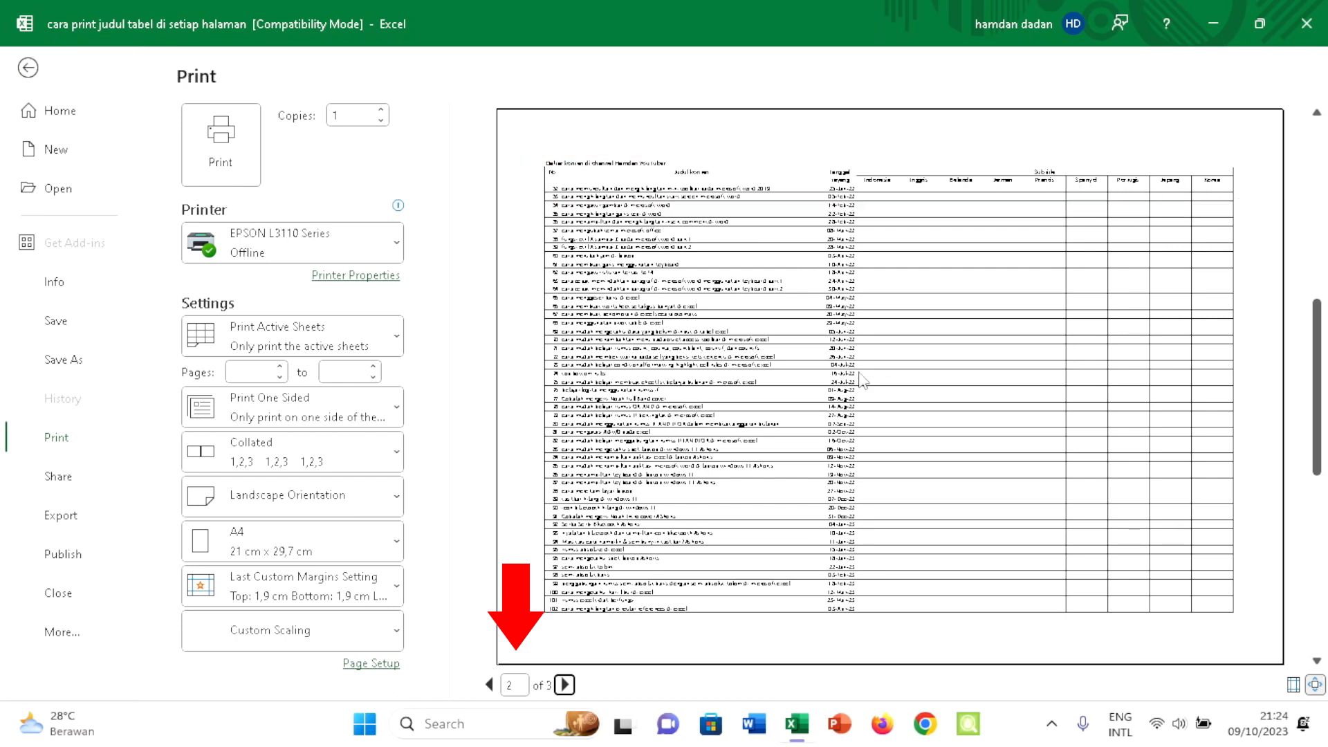
left_click(565, 685)
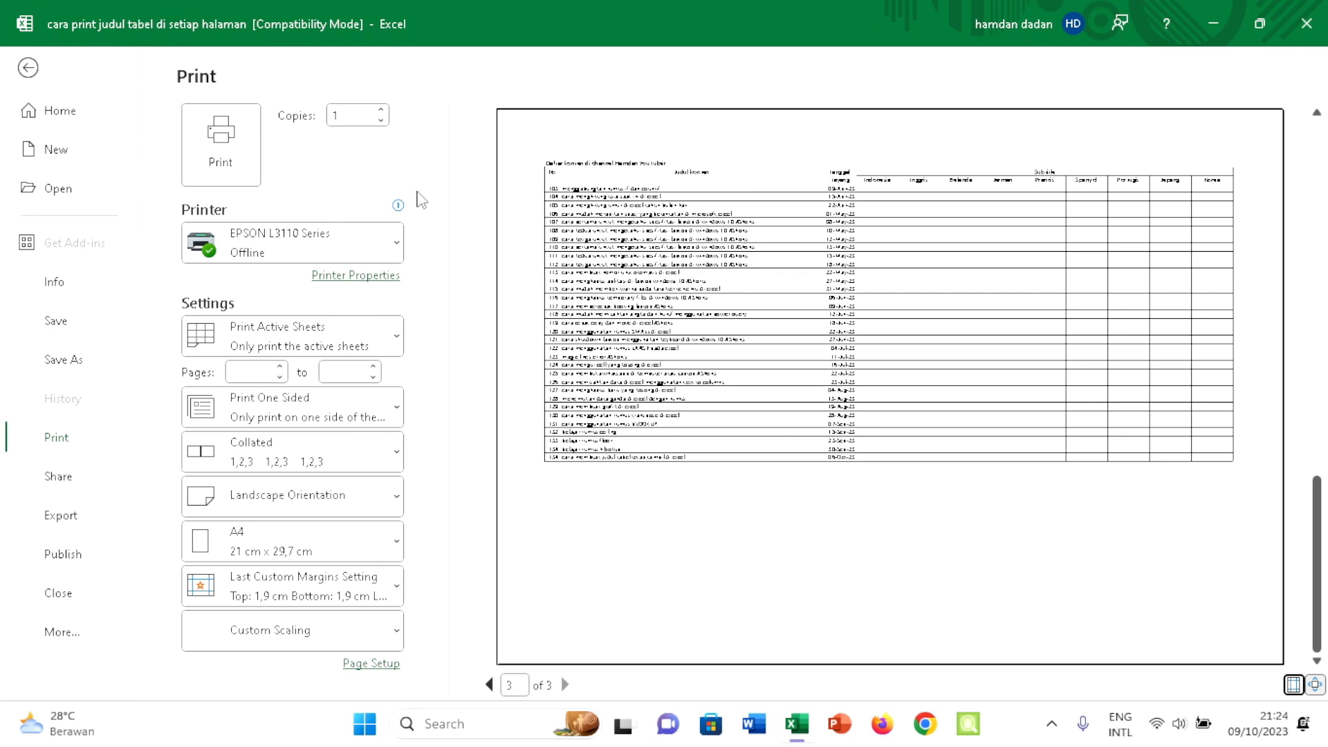
left_click(27, 70)
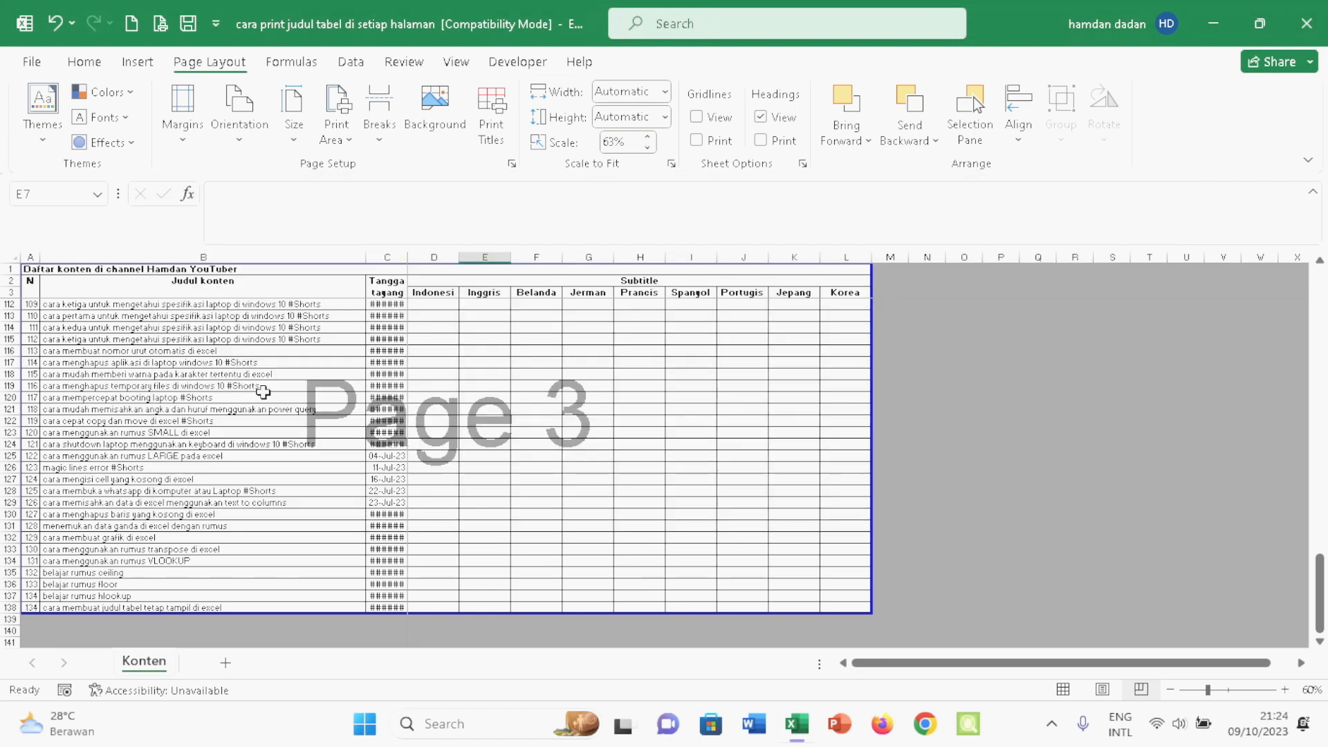
scroll(263, 392, "up", 2)
scroll(263, 392, "up", 18)
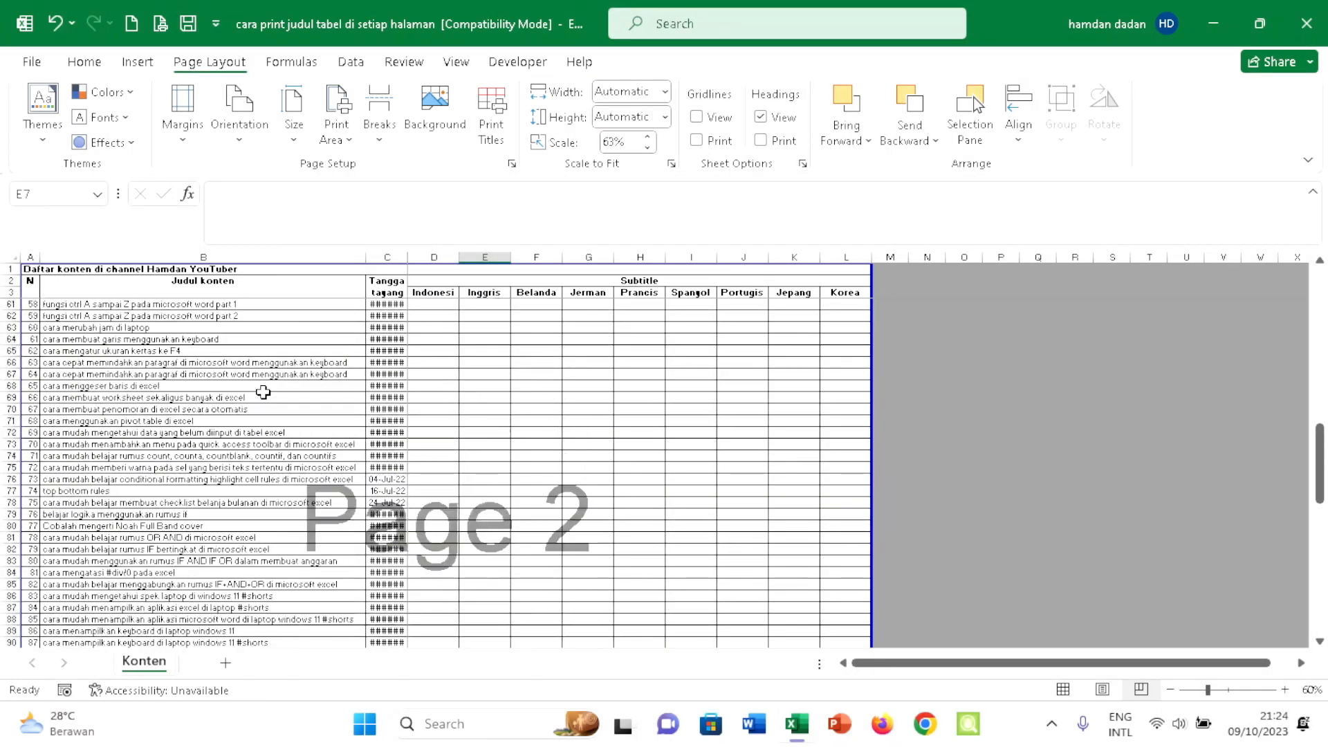
scroll(263, 392, "up", 16)
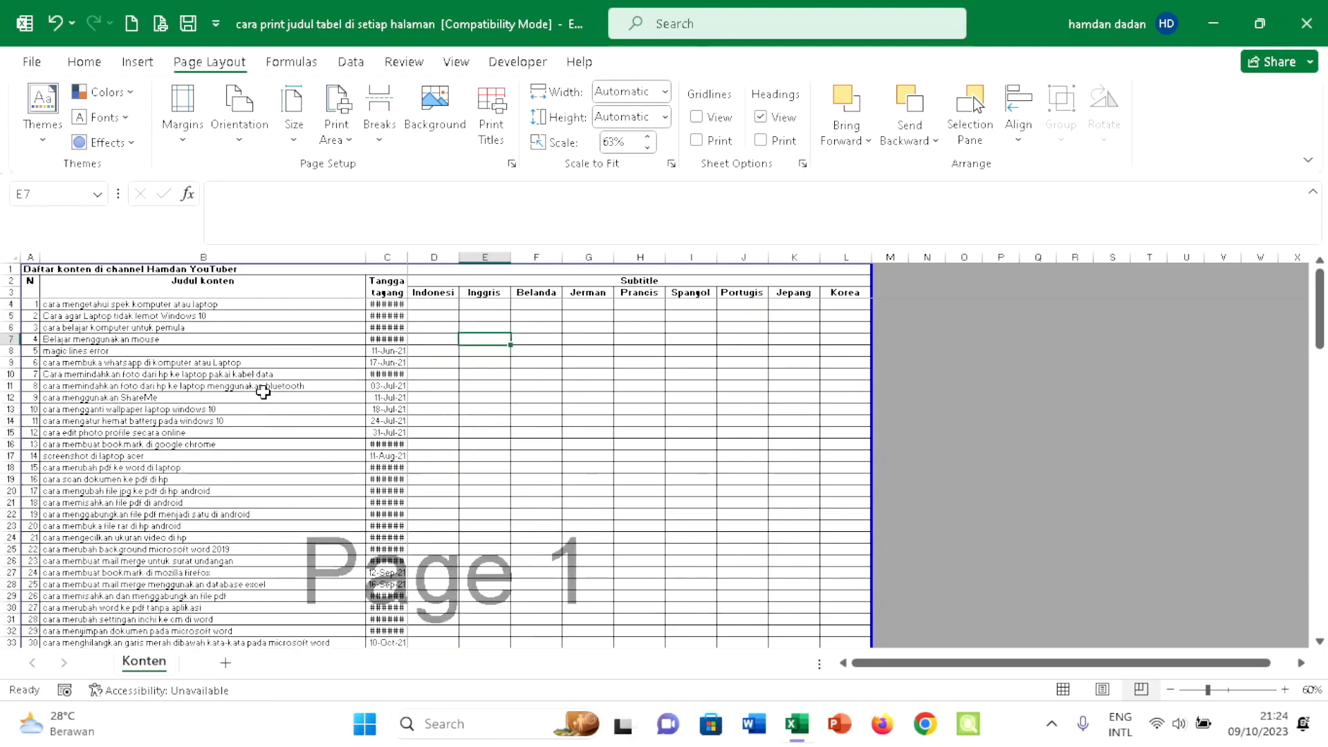